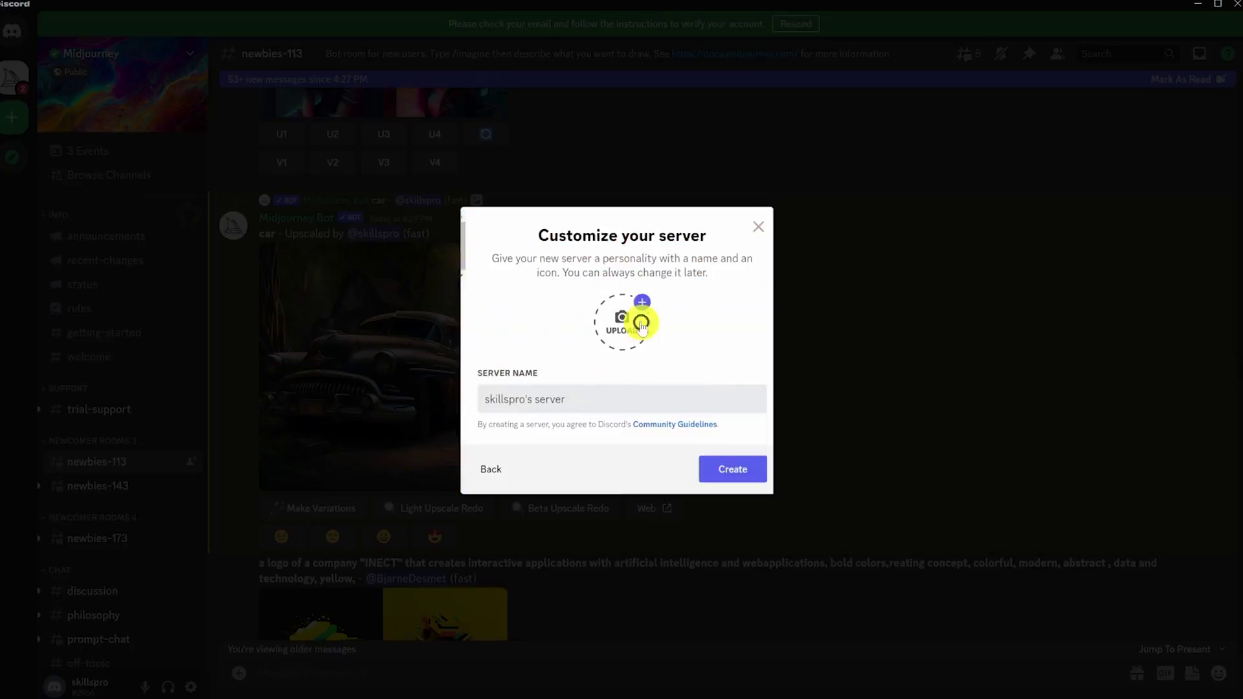
# Open the new personal server and choose it as the Midjourney Bot's destination in Add to Server.
pyautogui.click(721, 470)
pyautogui.click(3, 113)
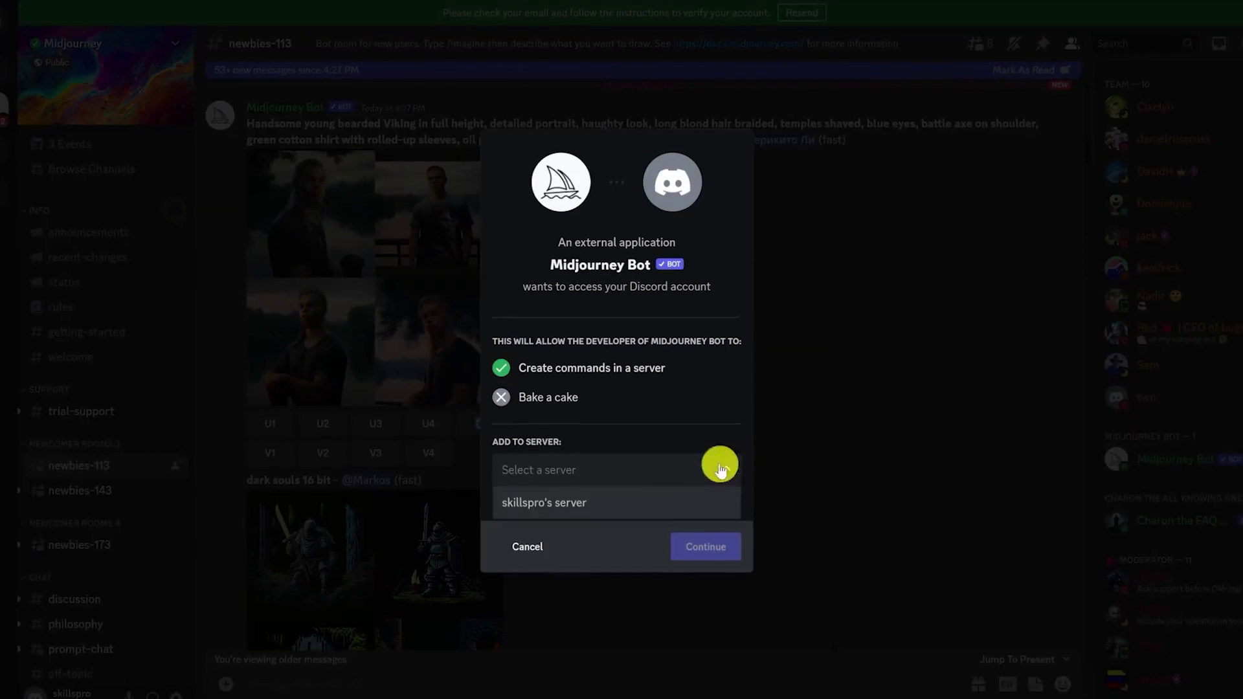
pyautogui.click(717, 561)
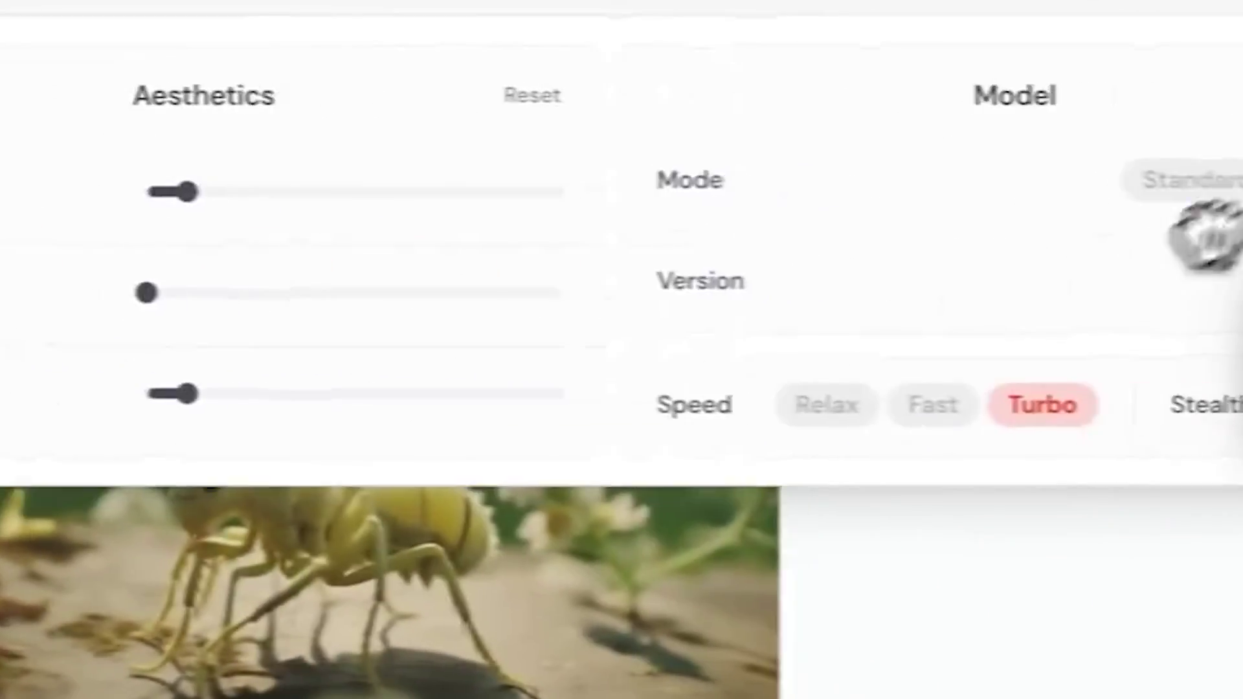
# Show the Imagine bar's generation settings: Image Size, Aesthetics and Model.
pyautogui.click(1175, 175)
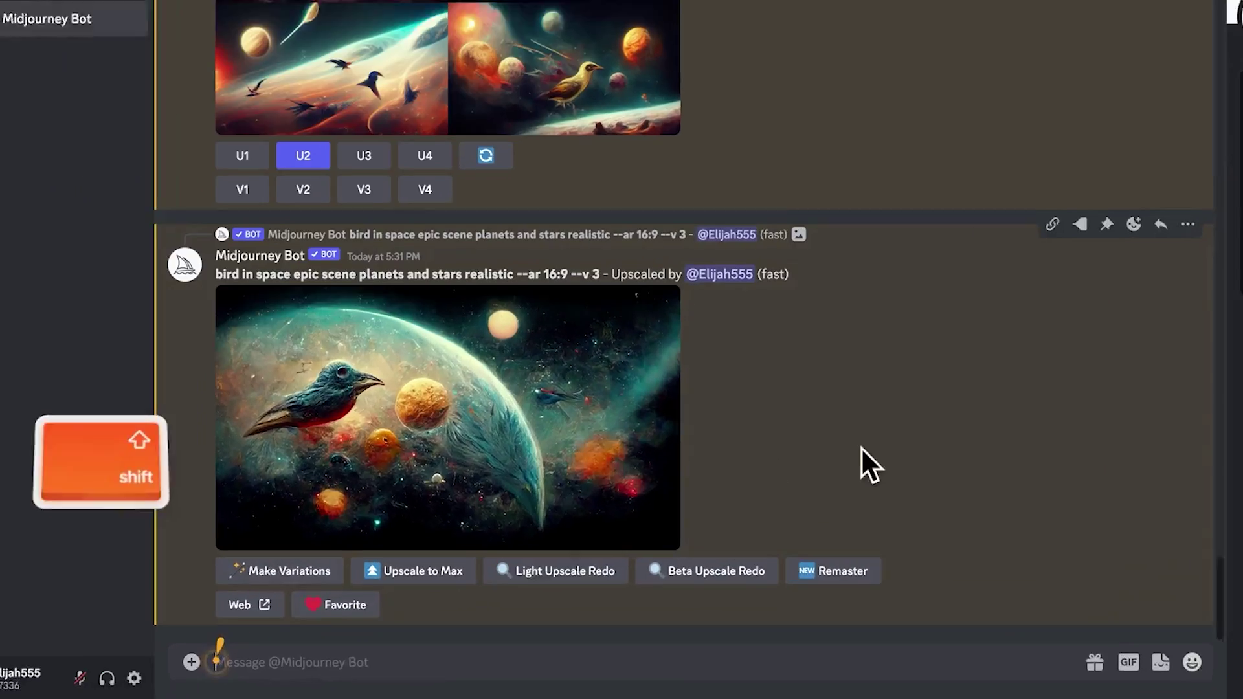
# Send the /info command to the Midjourney Bot in its direct messages.
pyautogui.write('/')
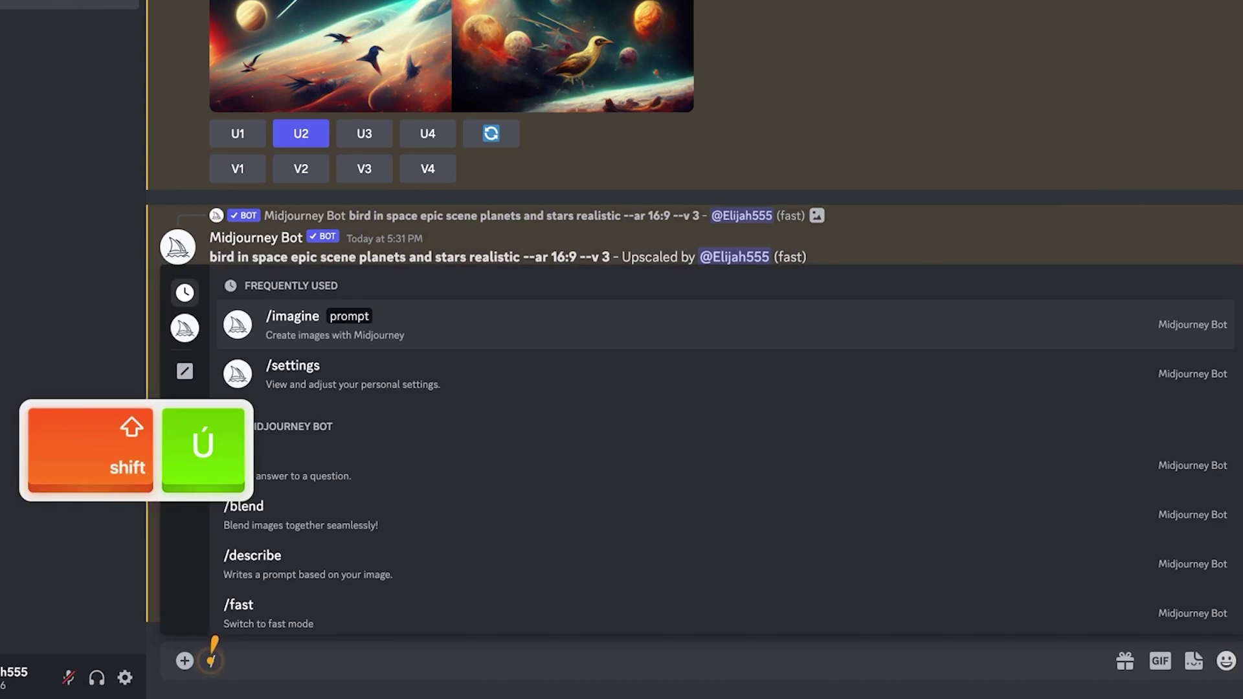
pyautogui.write('info')
pyautogui.press('Return')
pyautogui.press('Return')
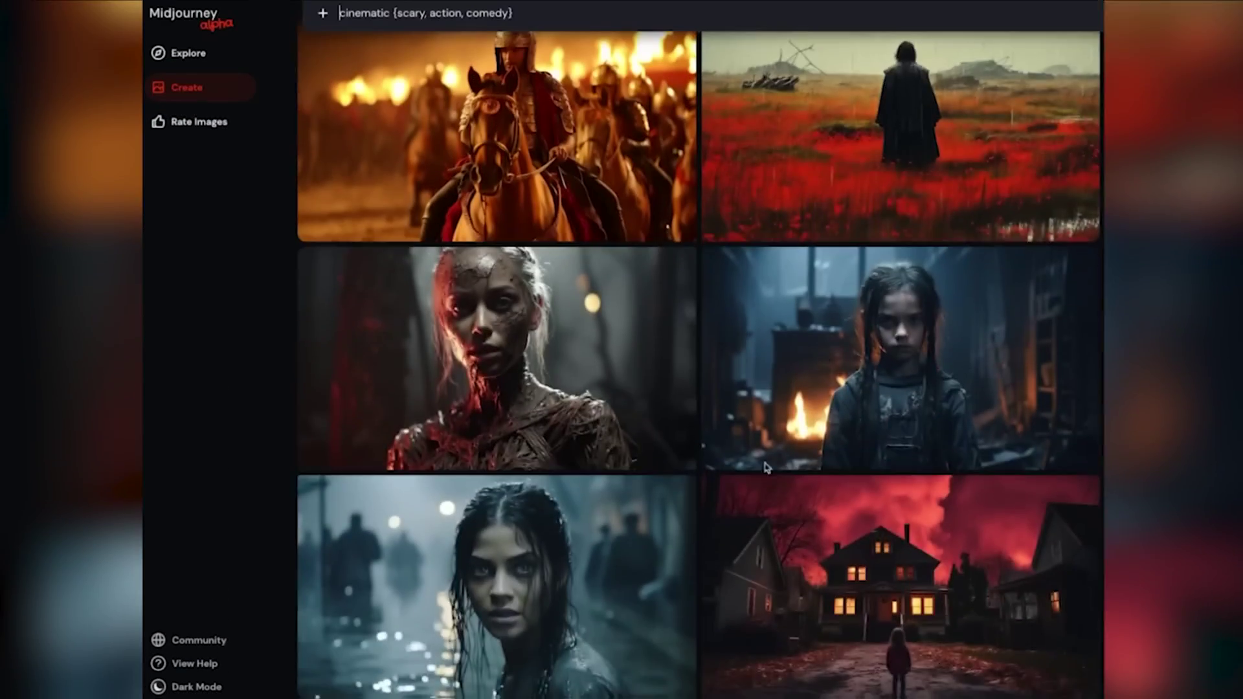
pyautogui.scroll(10, 924, 167)
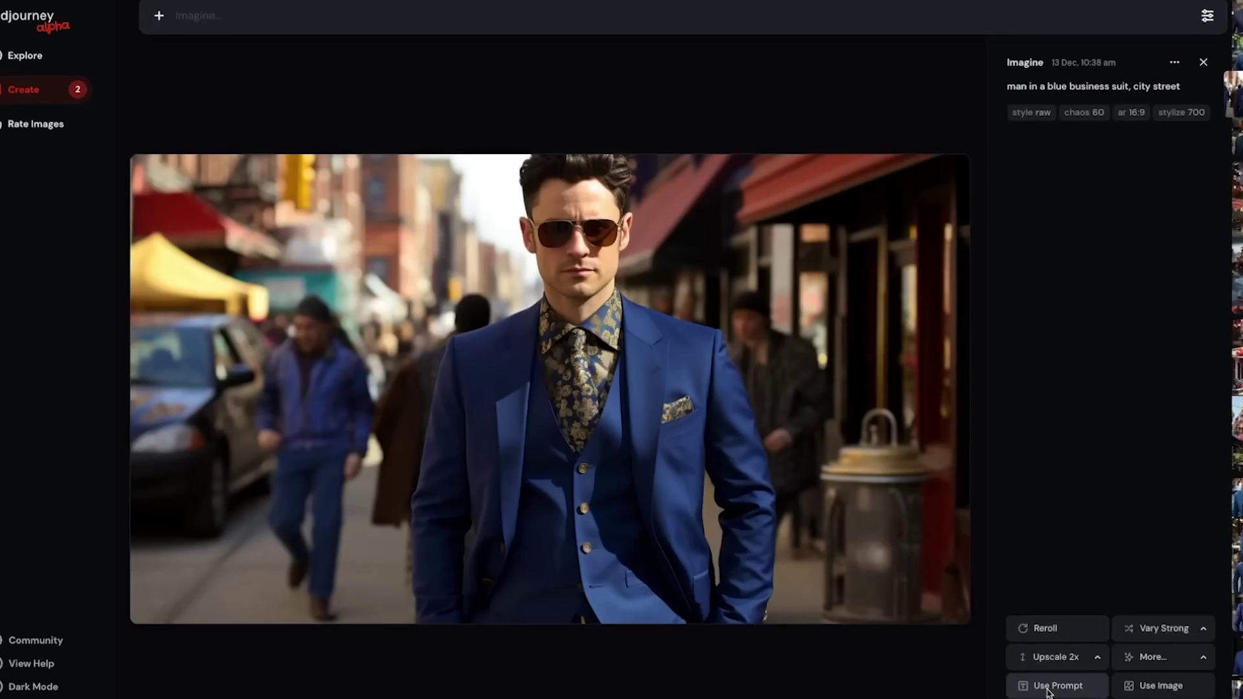
# Copy the wallpaper image's prompt into the Imagine bar, then clear it.
pyautogui.click(1055, 686)
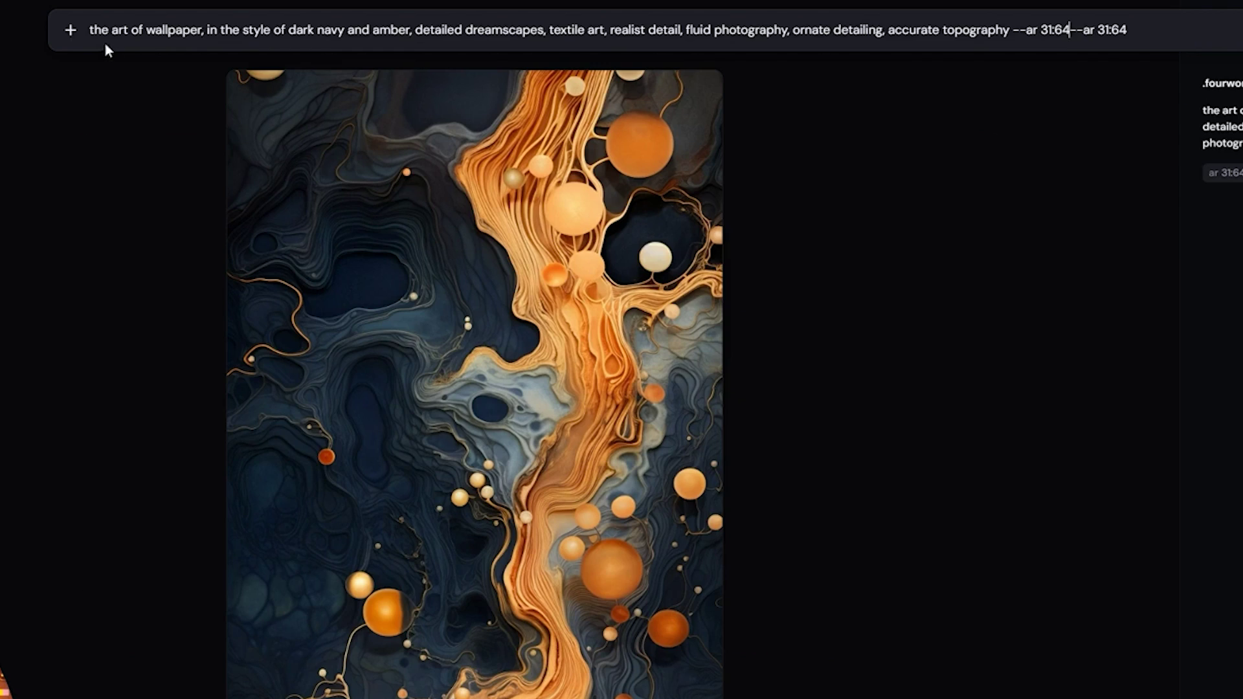
pyautogui.hotkey('ctrl', 'a')
pyautogui.press('BackSpace')
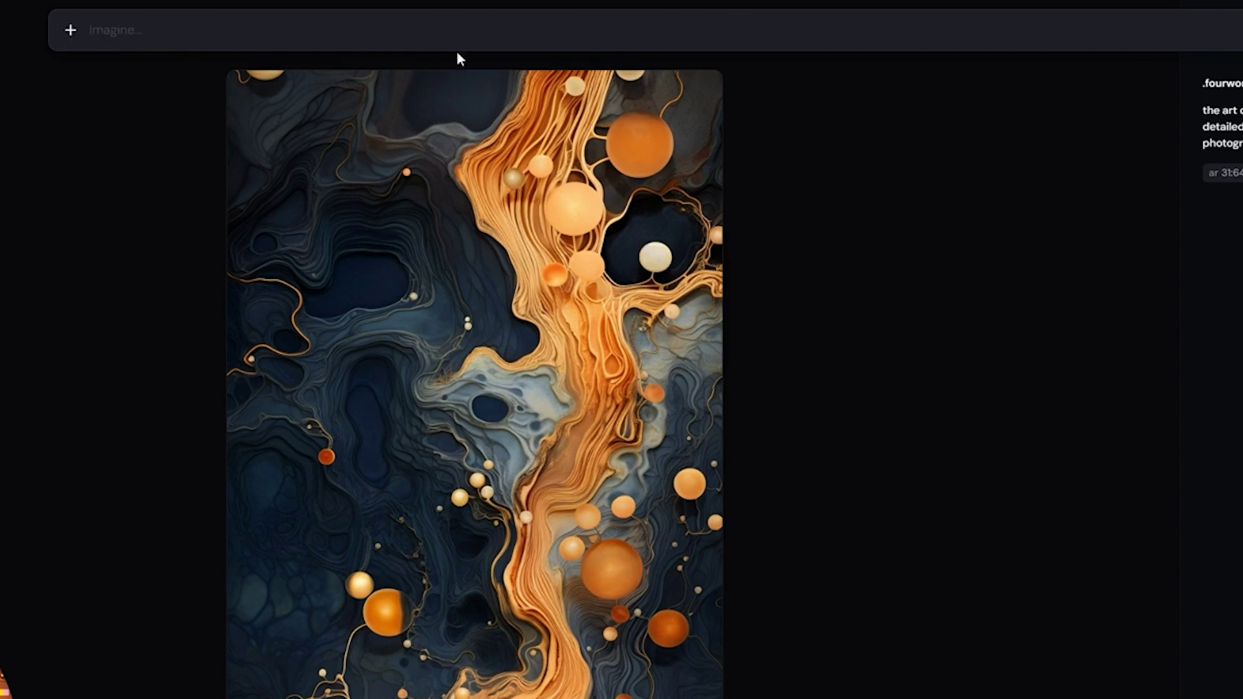
# Return to the Create grid and scroll down and back up through the images.
pyautogui.press('Escape')
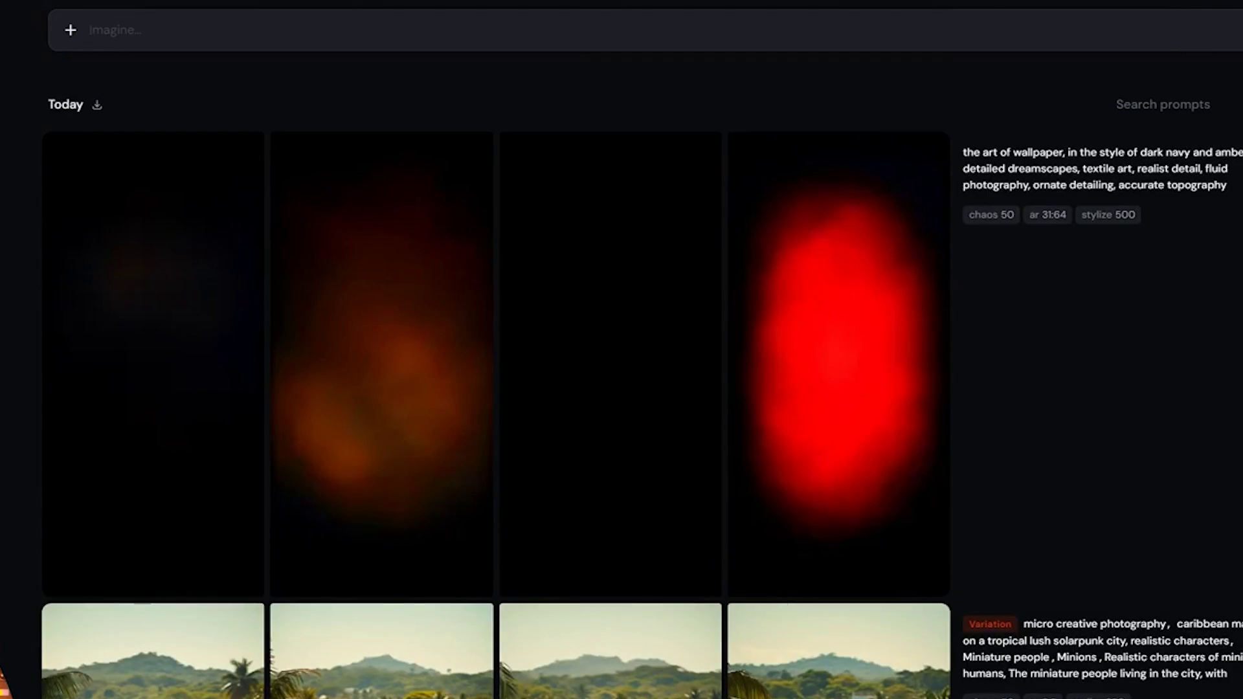
pyautogui.scroll(-20, 606, 532)
pyautogui.scroll(-5, 648, 551)
pyautogui.scroll(20, 743, 576)
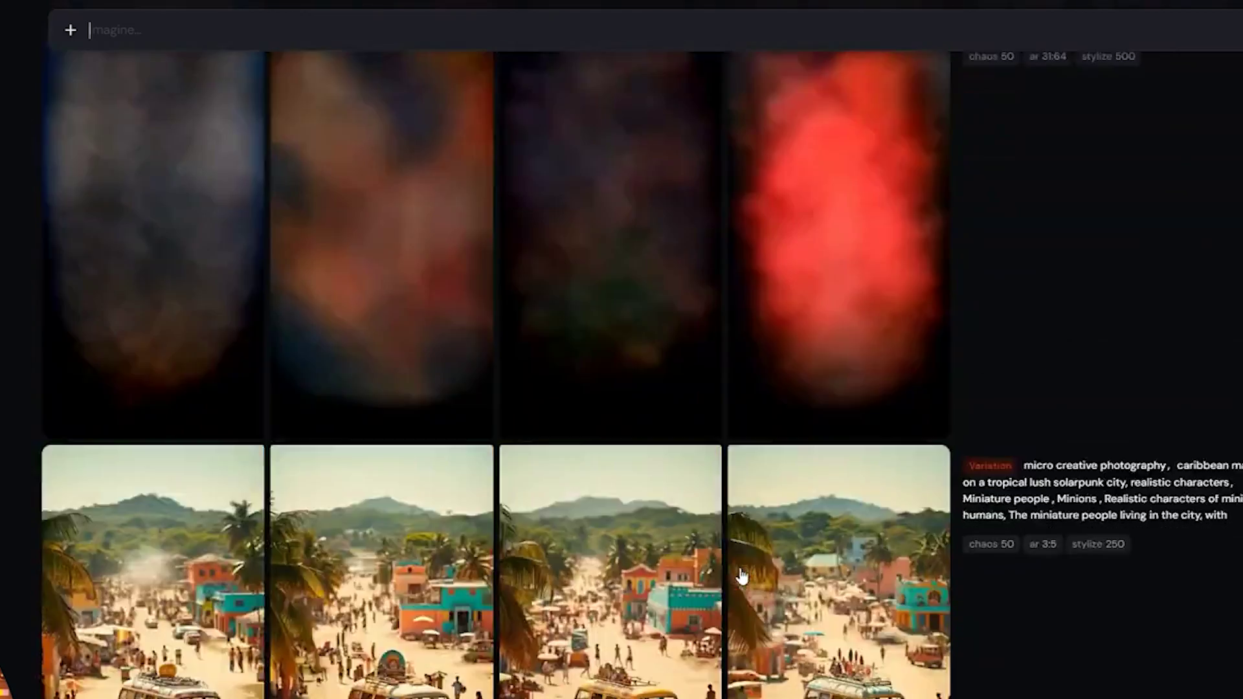
pyautogui.scroll(2, 743, 577)
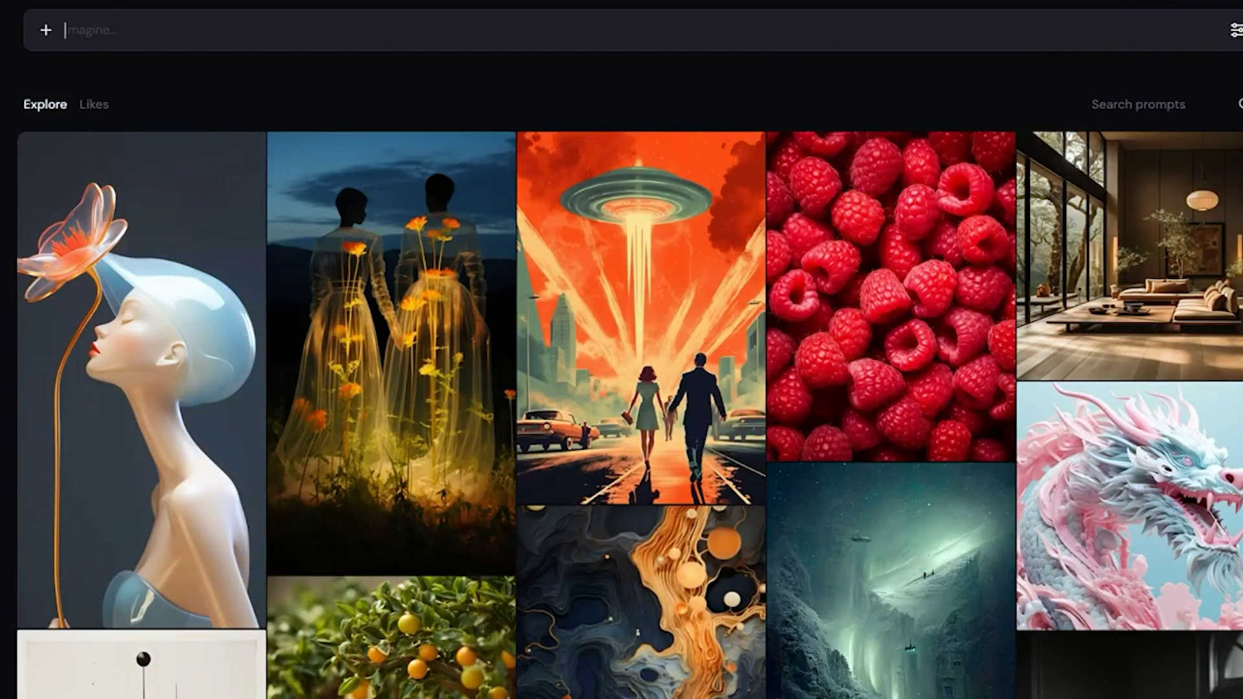
# Open the abstract wallpaper image and add --stylize 500 to the raccoon prompt.
pyautogui.click(641, 602)
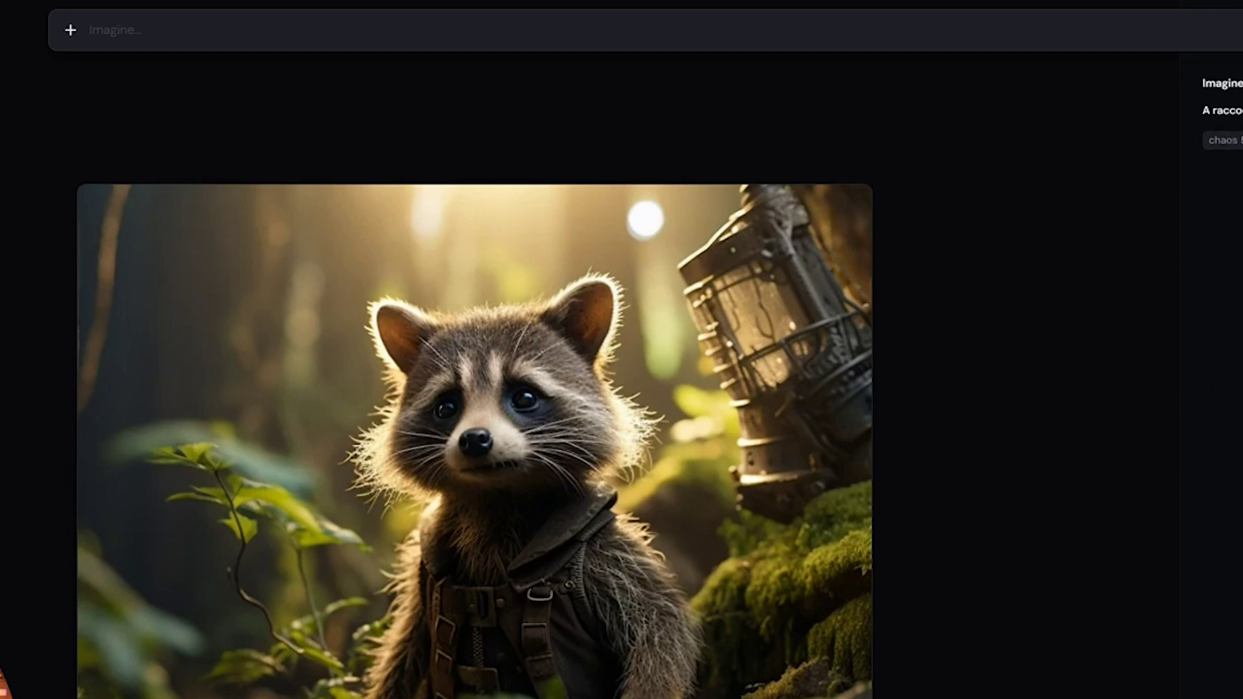
pyautogui.write('--stylize 500')
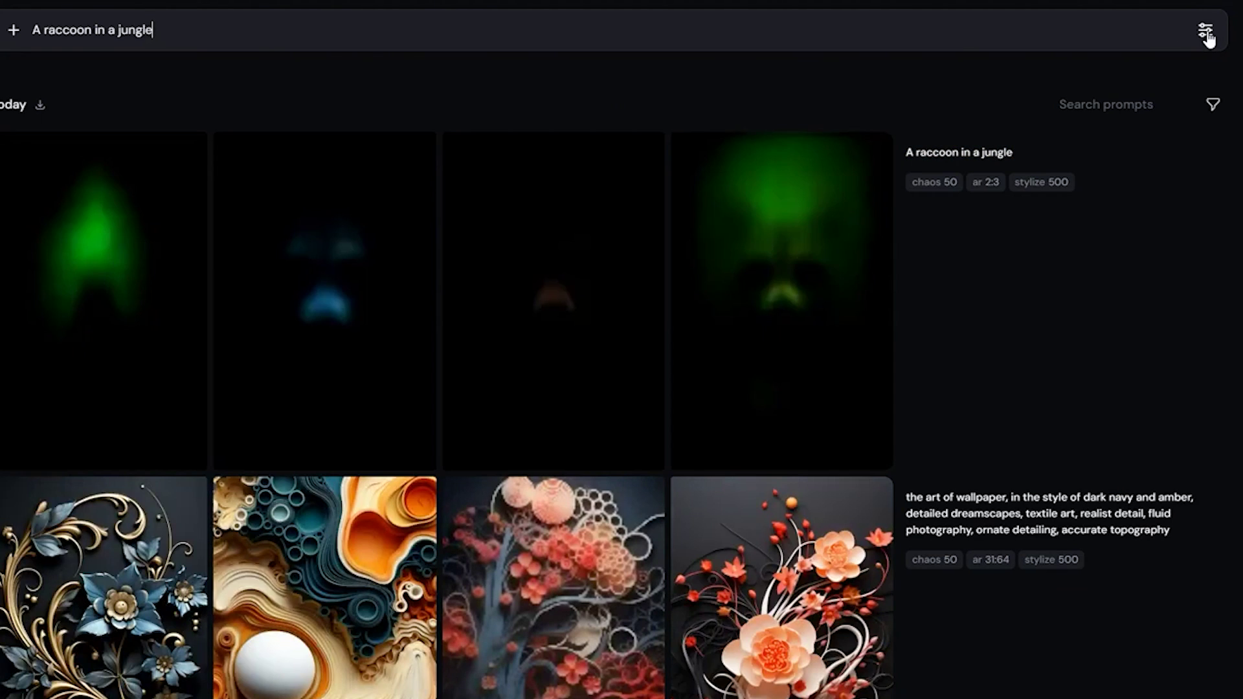
pyautogui.click(1206, 33)
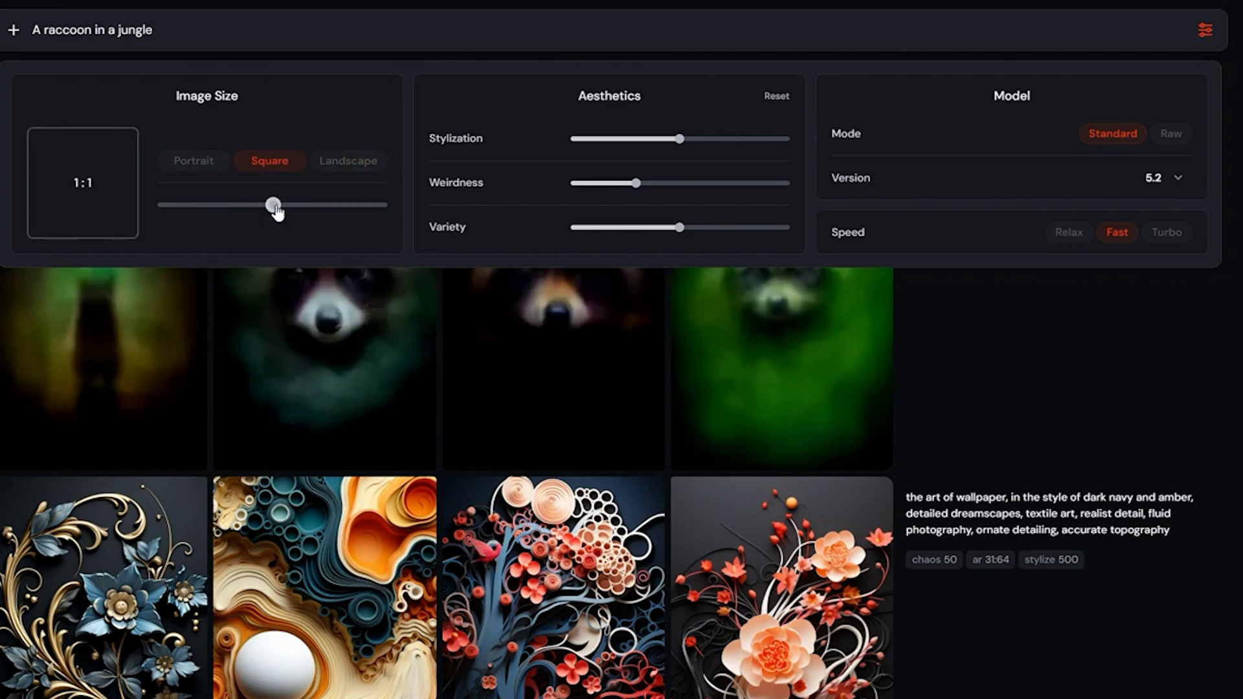
# Set Image Size back to Square 1:1, switch the model to Raw, and submit the raccoon prompt.
pyautogui.moveTo(274, 206); pyautogui.dragTo(182, 206)
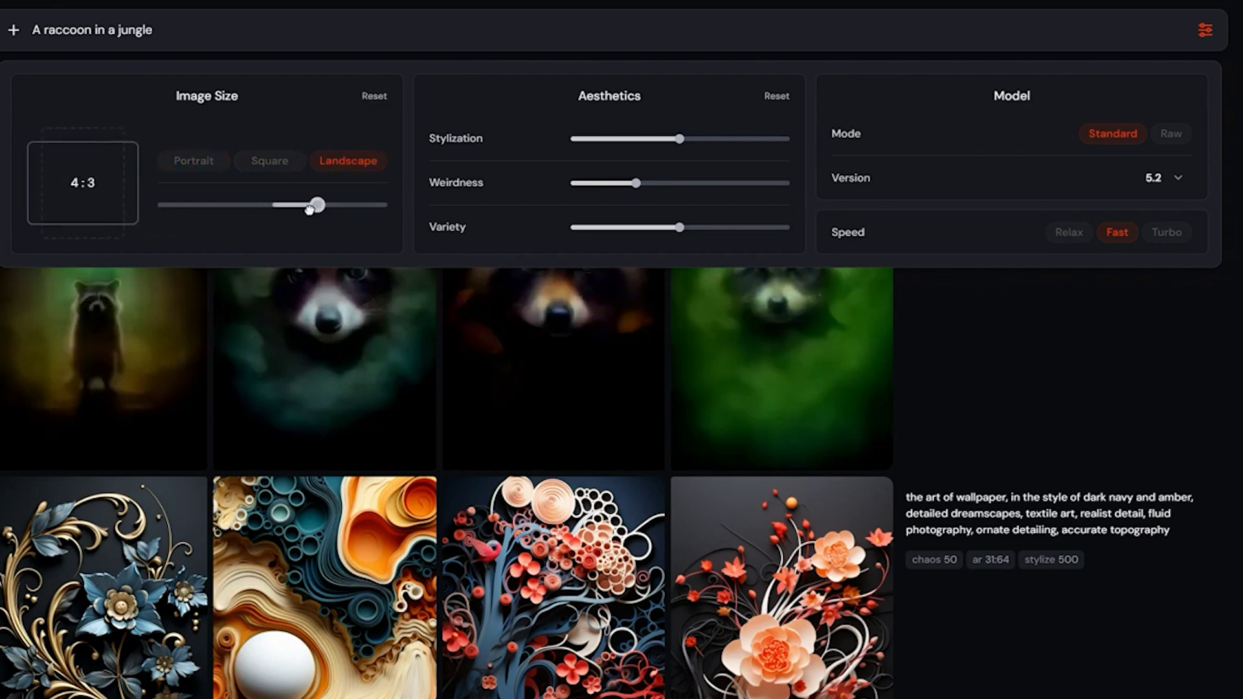
pyautogui.moveTo(310, 208); pyautogui.dragTo(273, 208)
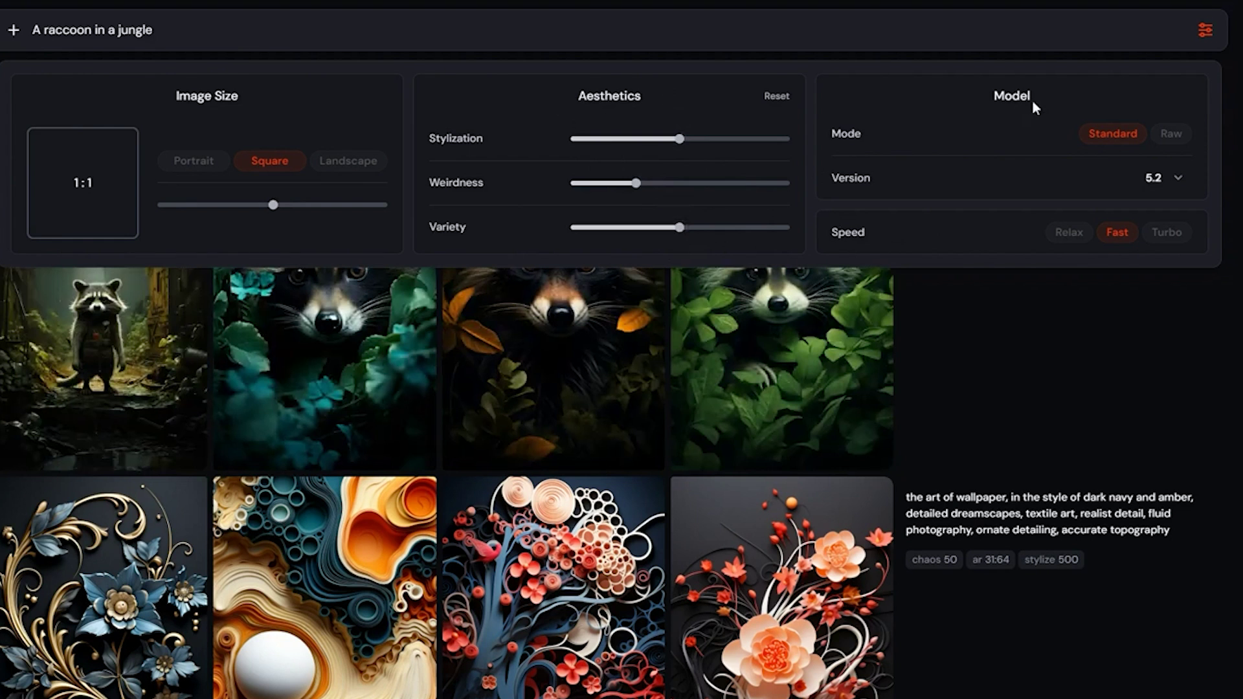
pyautogui.click(1172, 135)
pyautogui.click(1175, 177)
pyautogui.press('Return')
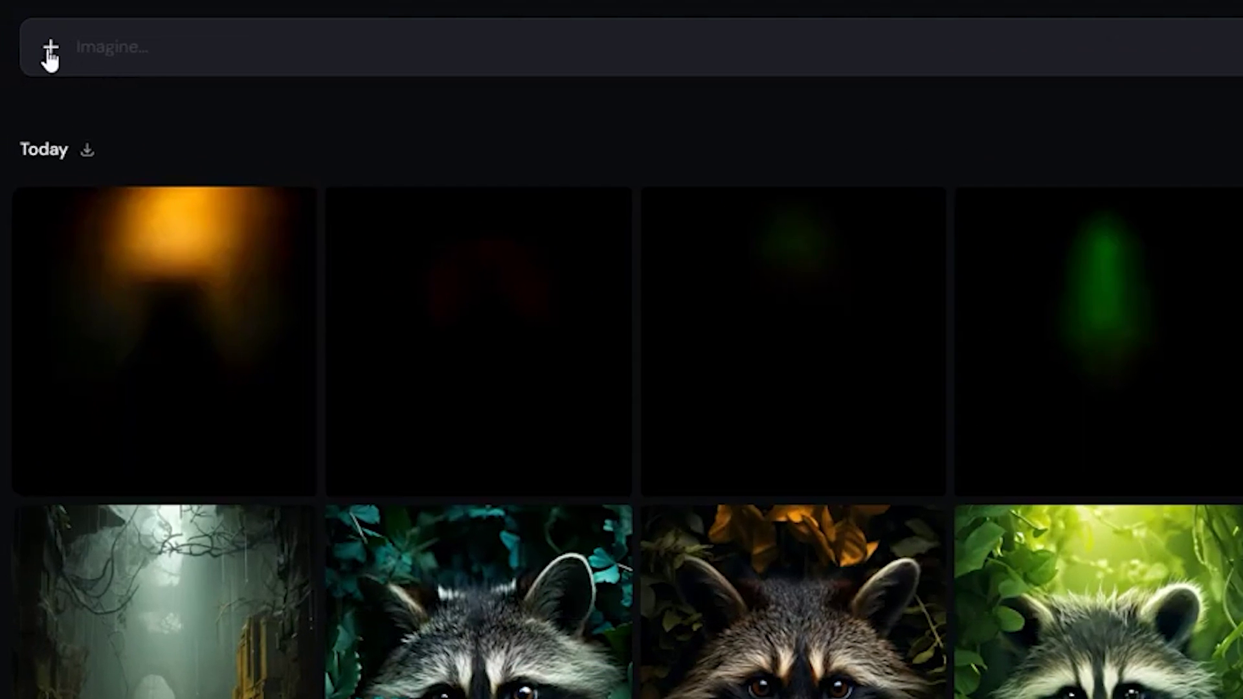
# Add the red-haired portrait from the uploaded images as an image prompt.
pyautogui.click(13, 30)
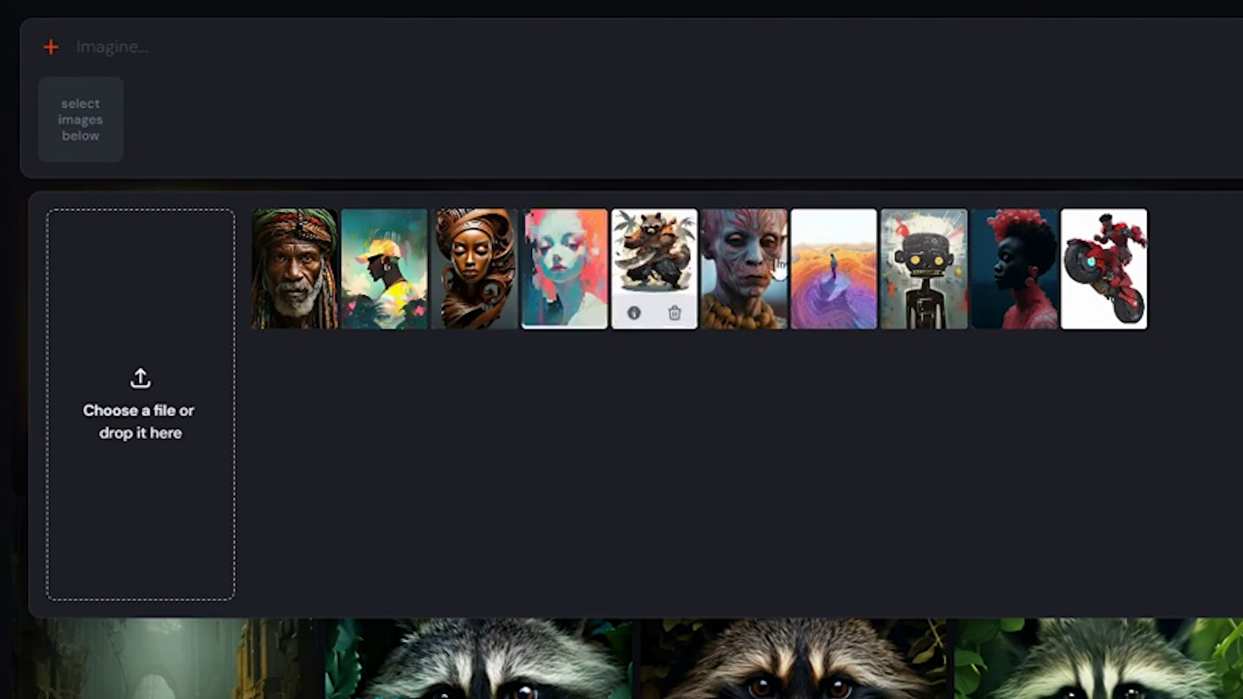
pyautogui.click(1006, 274)
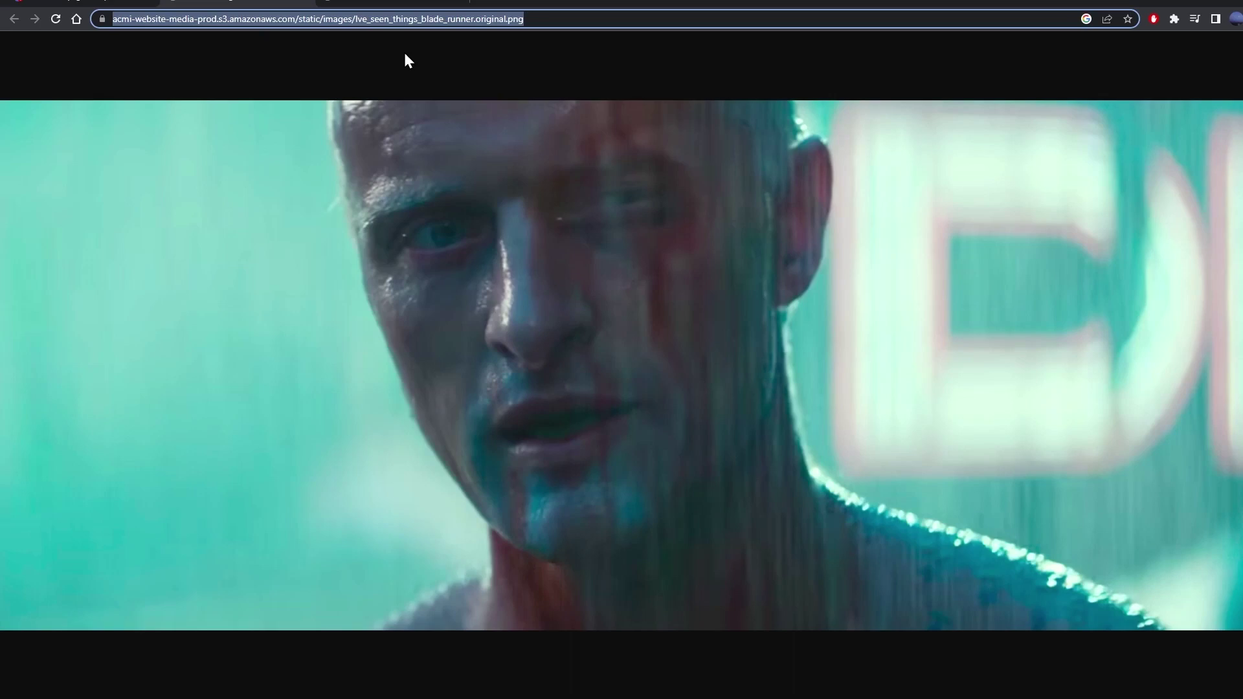
# Start an /imagine command in the Discord server with the copied image link pasted in.
pyautogui.click(407, 60)
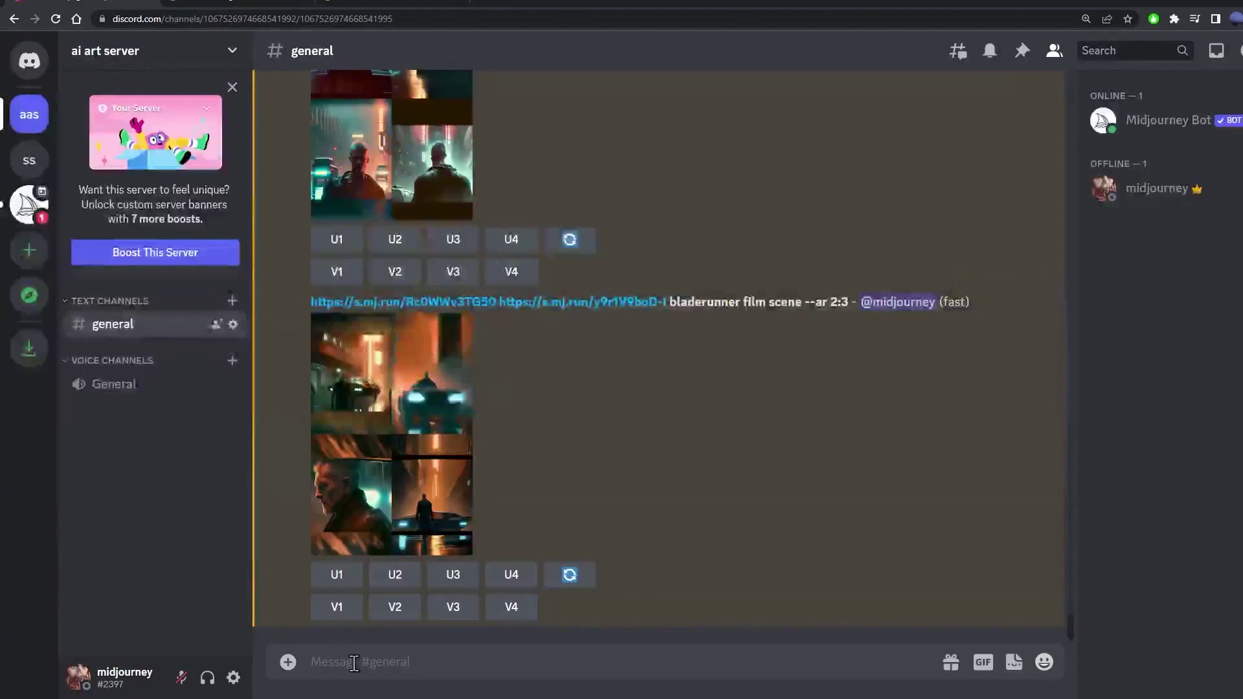
pyautogui.write('/imag')
pyautogui.press('Tab')
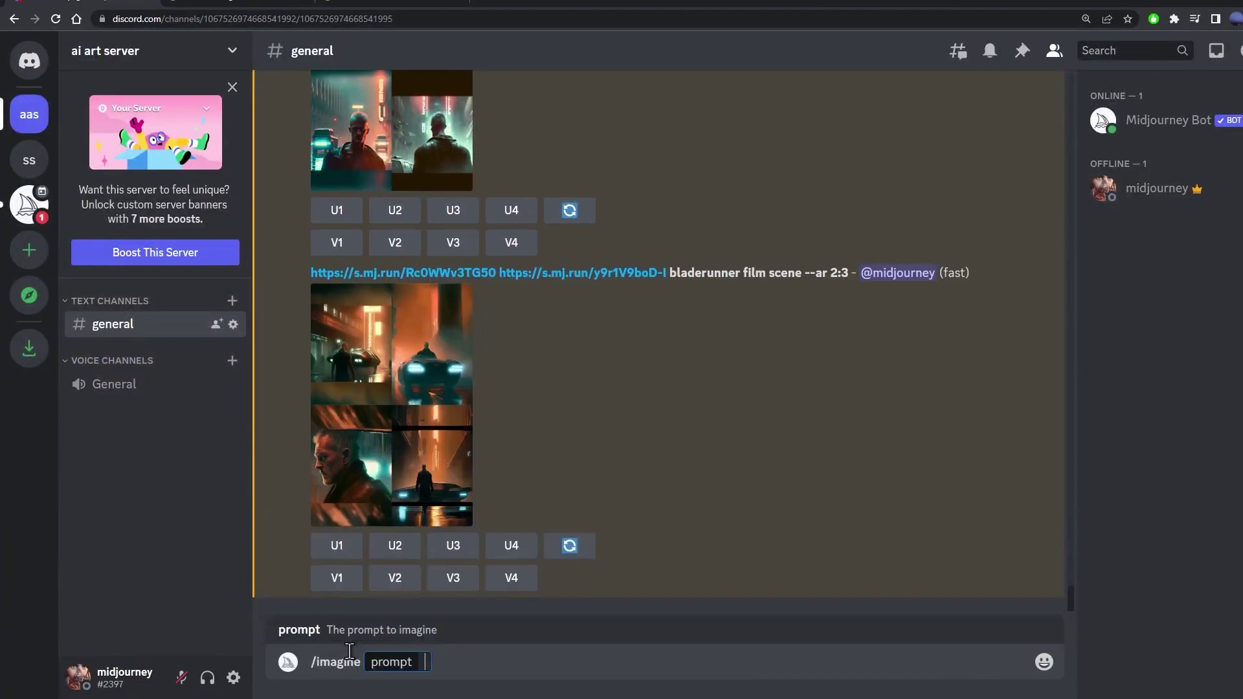
pyautogui.write('https://acmi-website-media-prod.s3.amazonaws.com/static/images/Ive_seen_things_blade_runner.original.png')
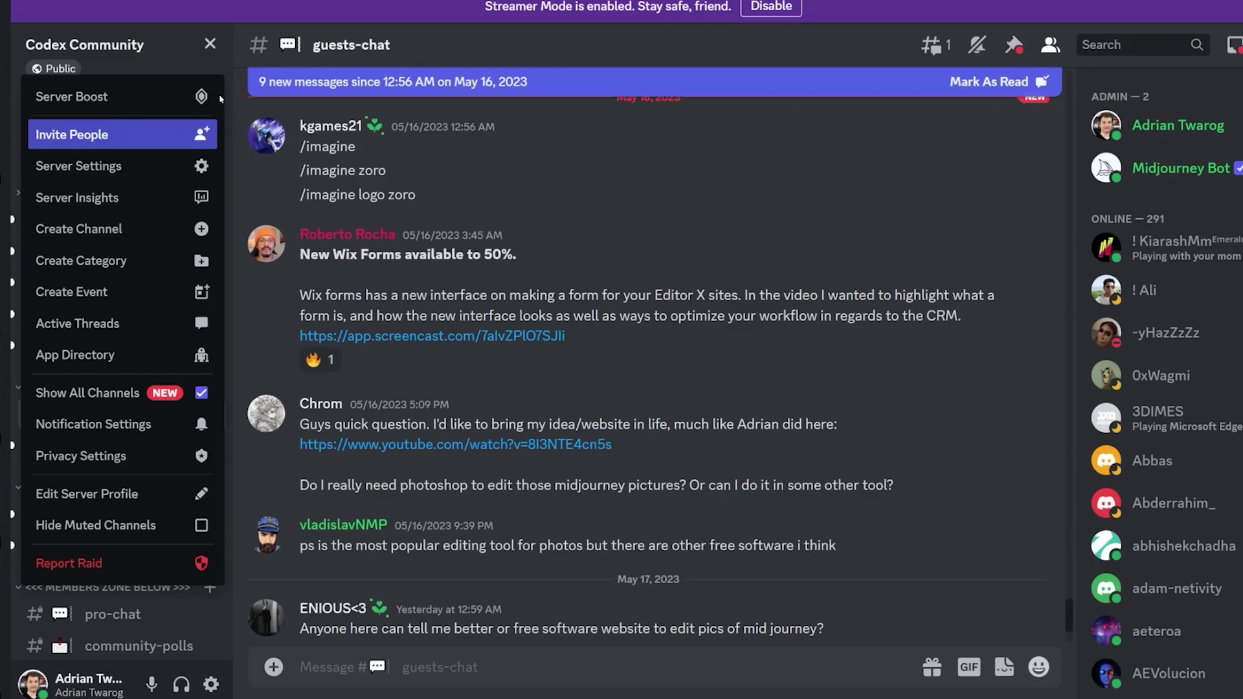
# Open the midjourney channel and scroll through its image posts.
pyautogui.click(212, 45)
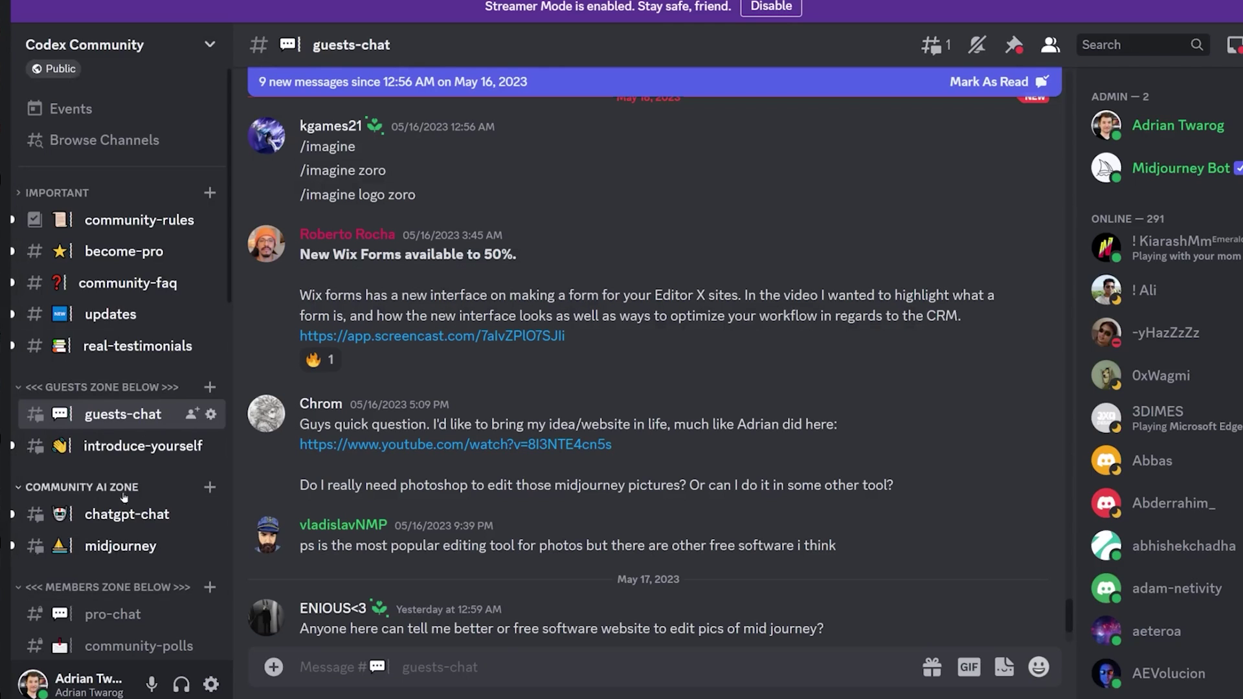
pyautogui.click(120, 546)
pyautogui.scroll(-5, 1062, 388)
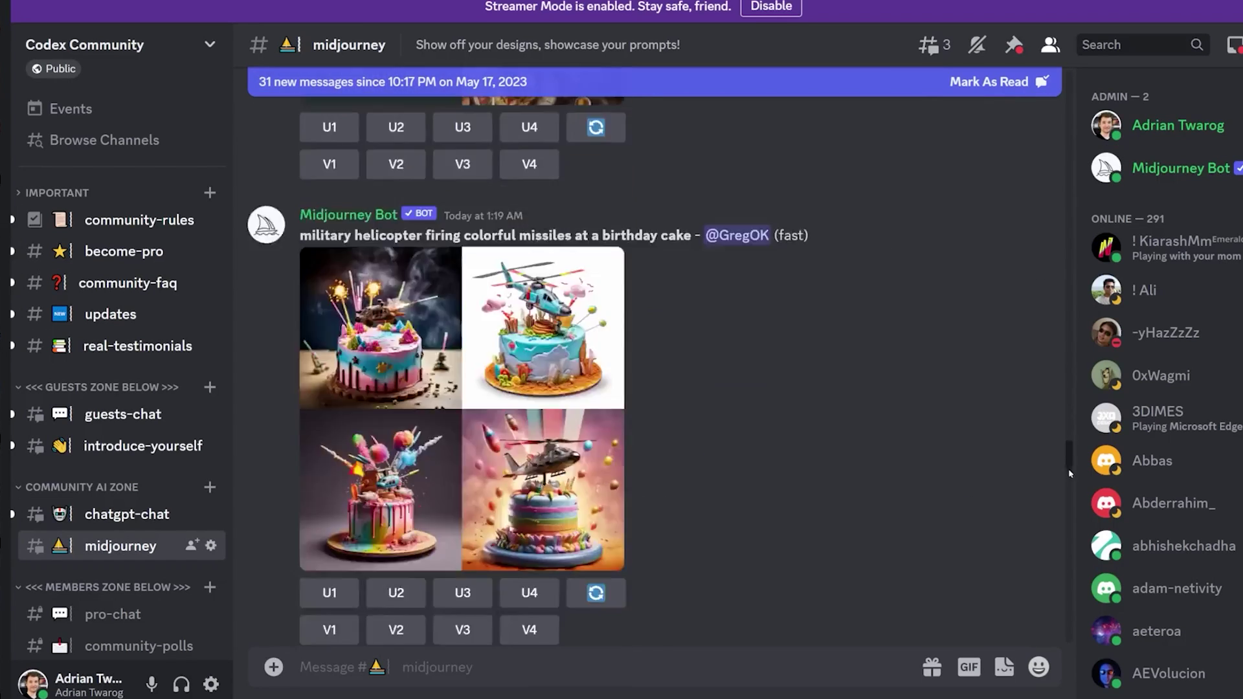
pyautogui.scroll(-5, 1070, 473)
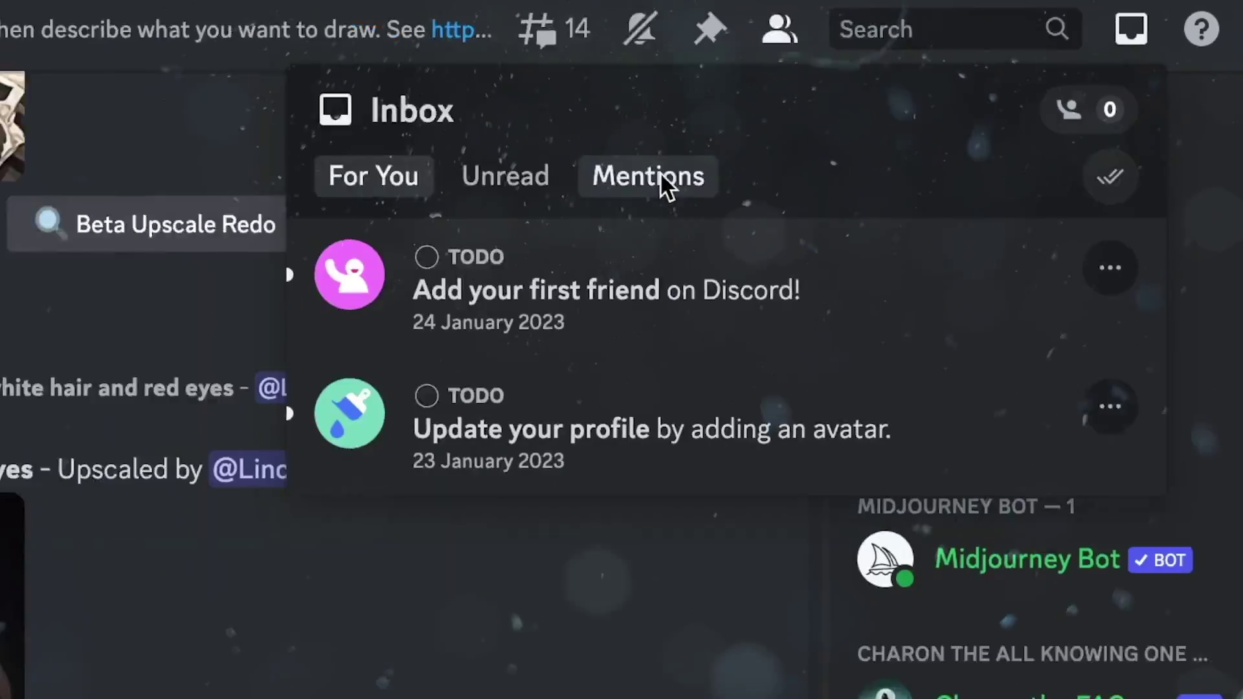
# Filter the inbox to Mentions to review bot posts, then add an uploaded image as a prompt reference.
pyautogui.click(954, 86)
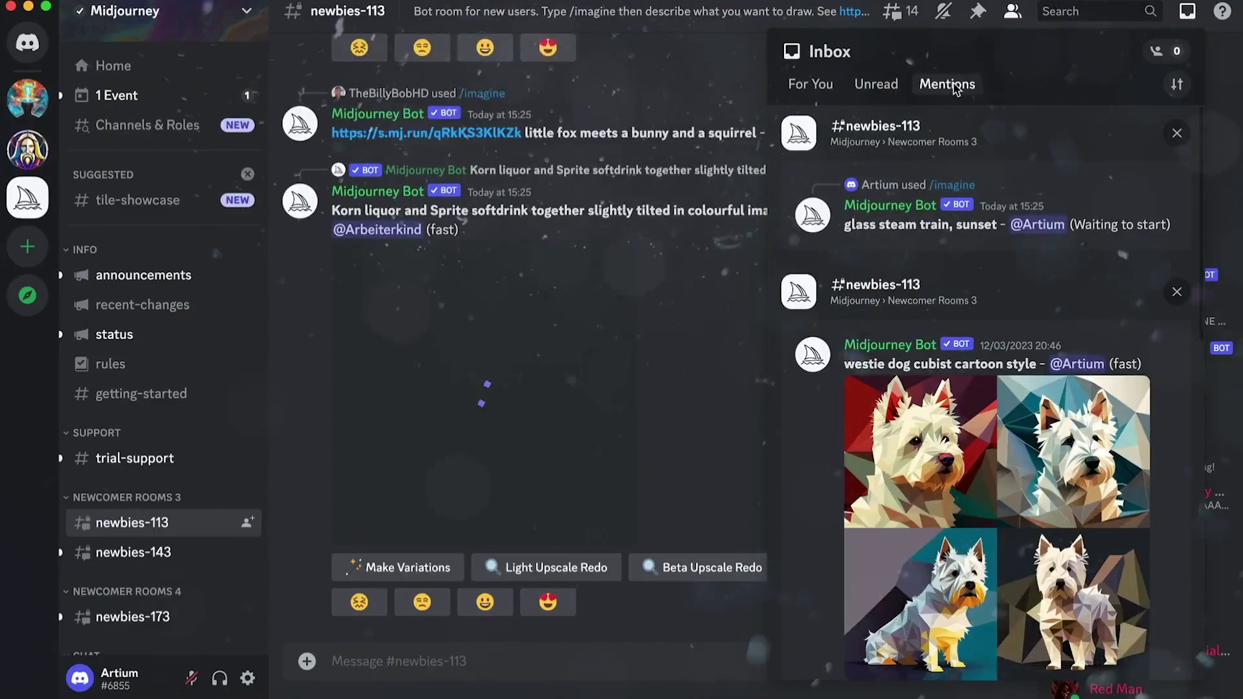
pyautogui.scroll(-8, 1101, 262)
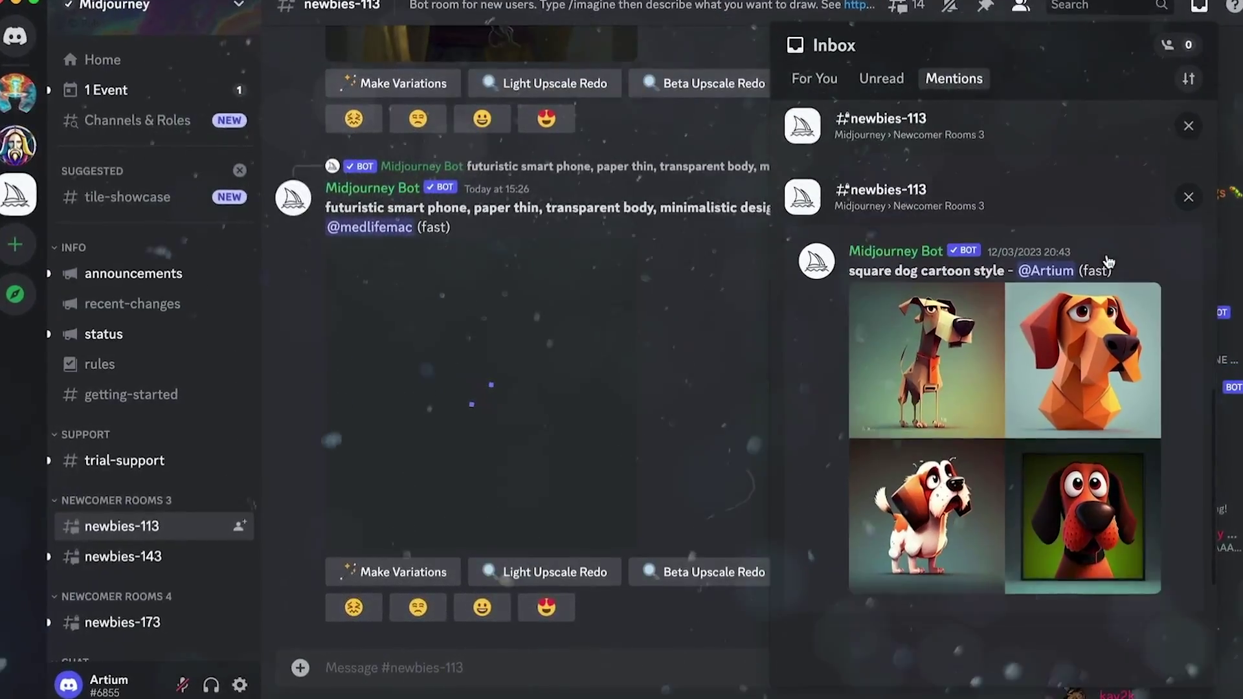
pyautogui.scroll(-3, 1109, 261)
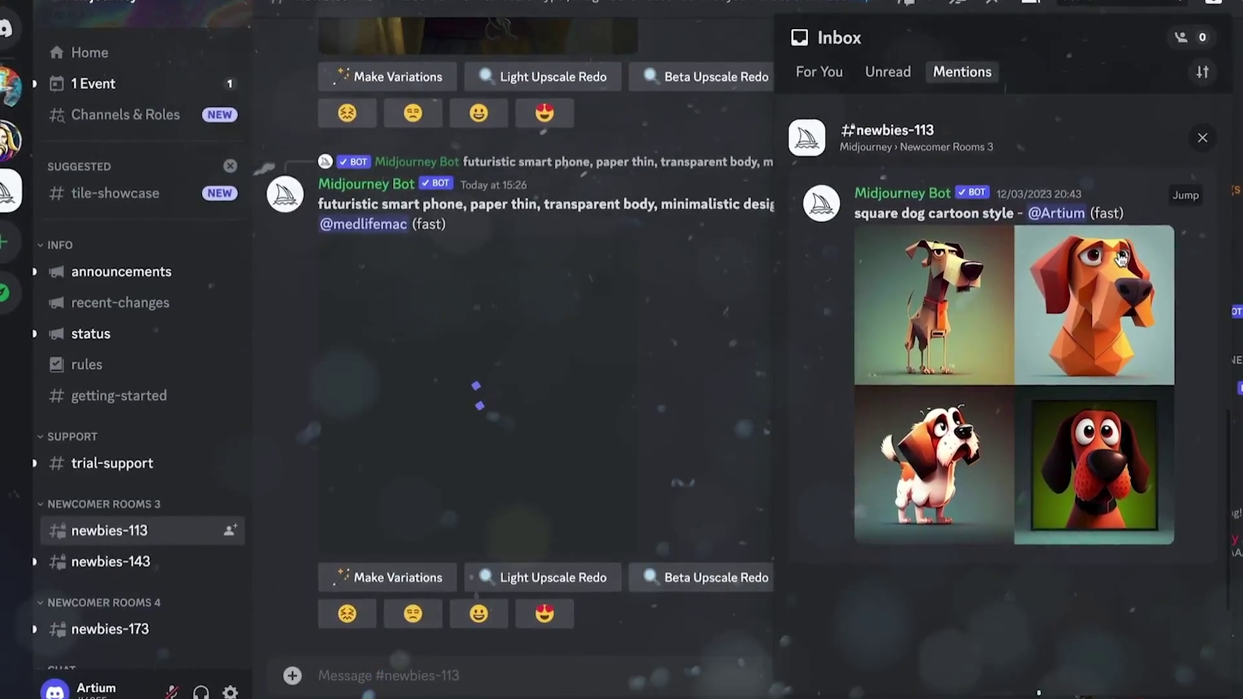
pyautogui.scroll(5, 1126, 259)
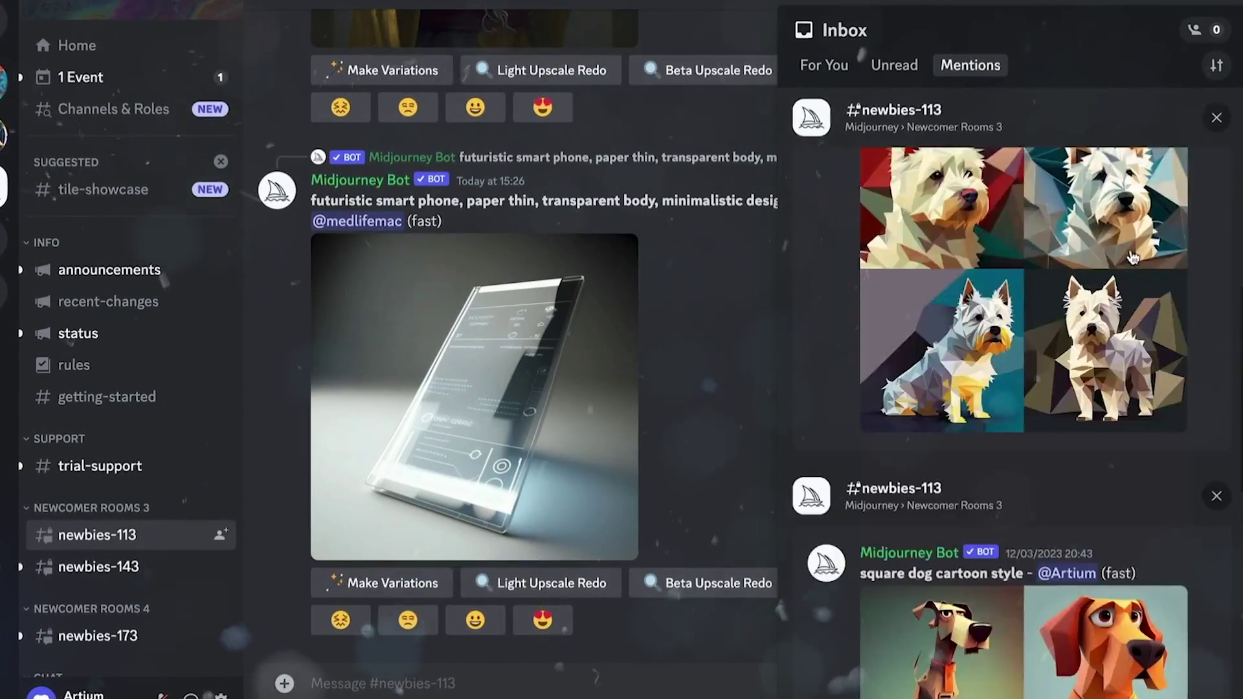
pyautogui.scroll(5, 1133, 258)
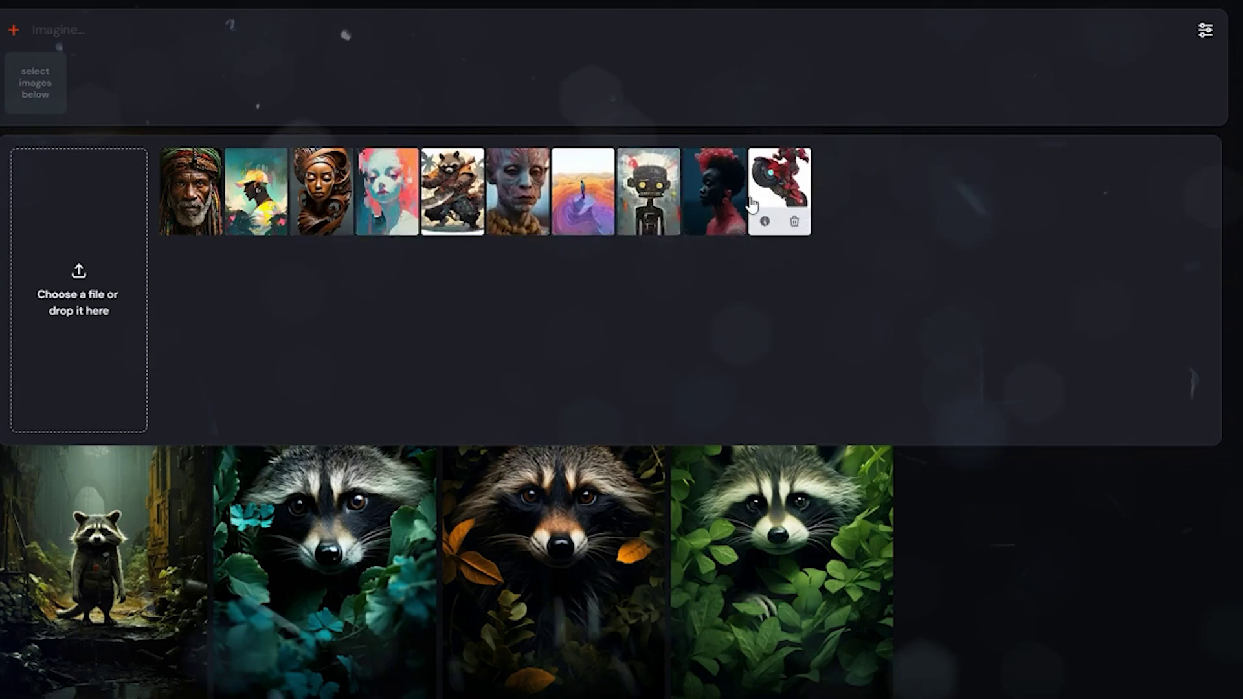
pyautogui.click(714, 191)
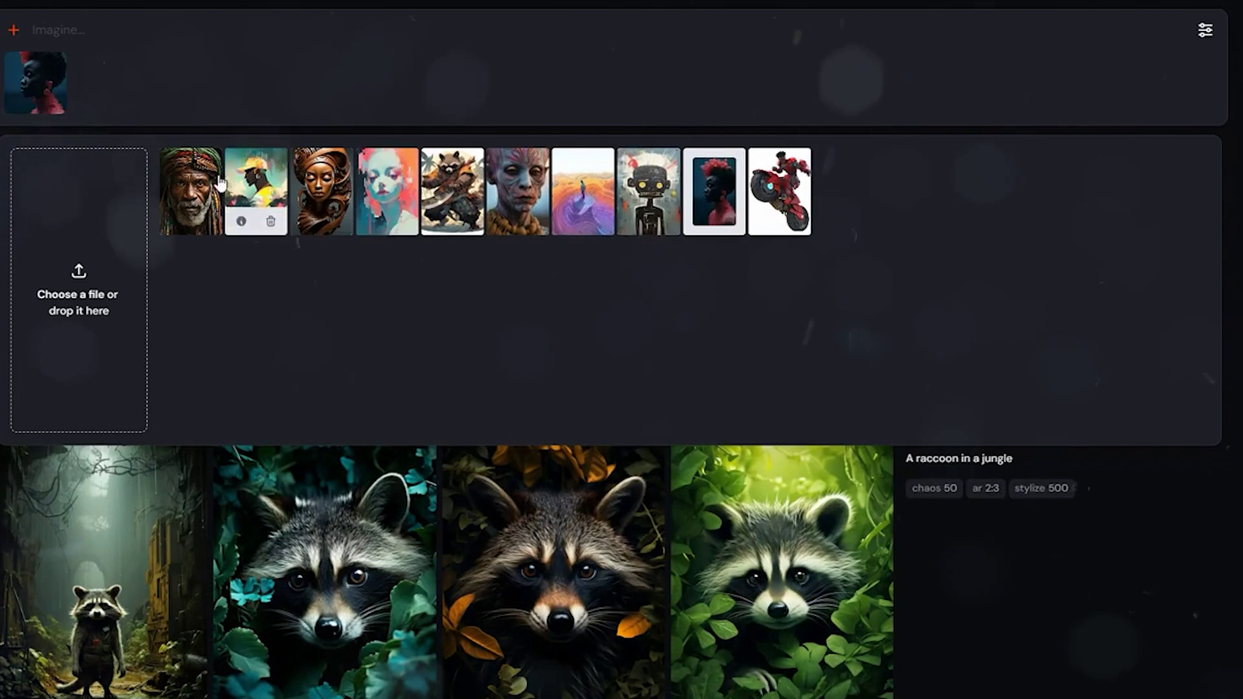
# Add a second uploaded image to the Imagine bar as a reference.
pyautogui.click(262, 193)
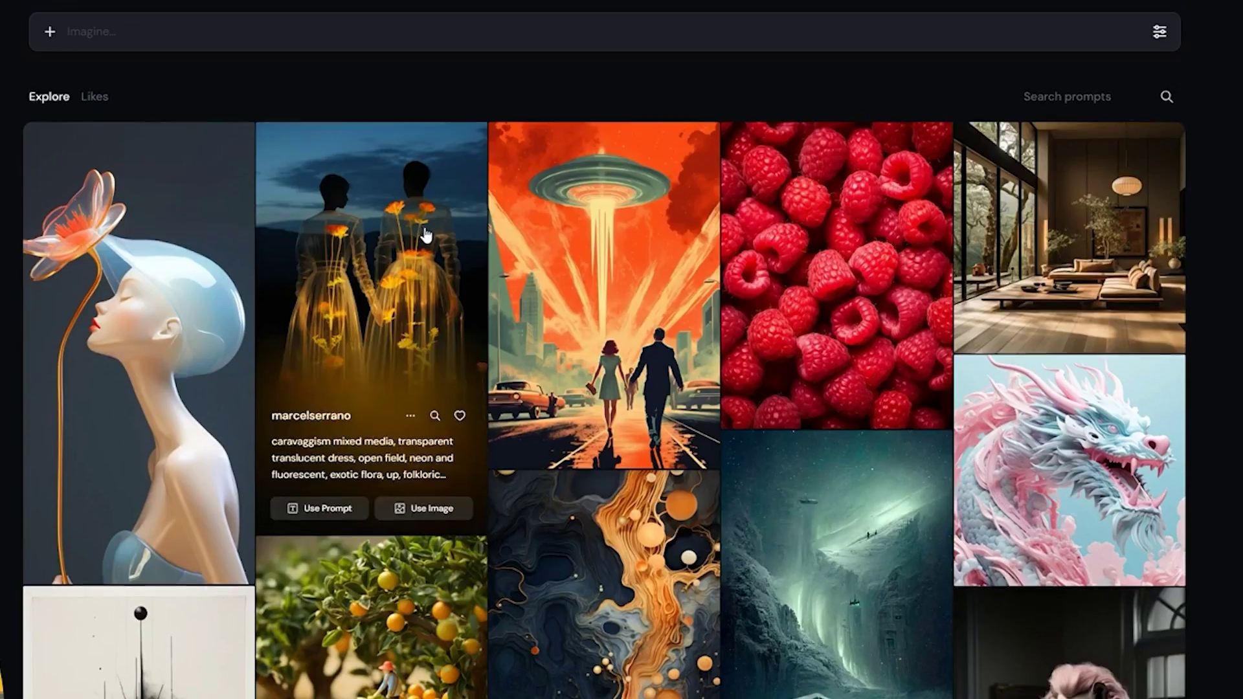
# Scroll down the Explore feed to the Nintendo-controller wizard image.
pyautogui.scroll(-10, 569, 277)
pyautogui.scroll(-5, 974, 302)
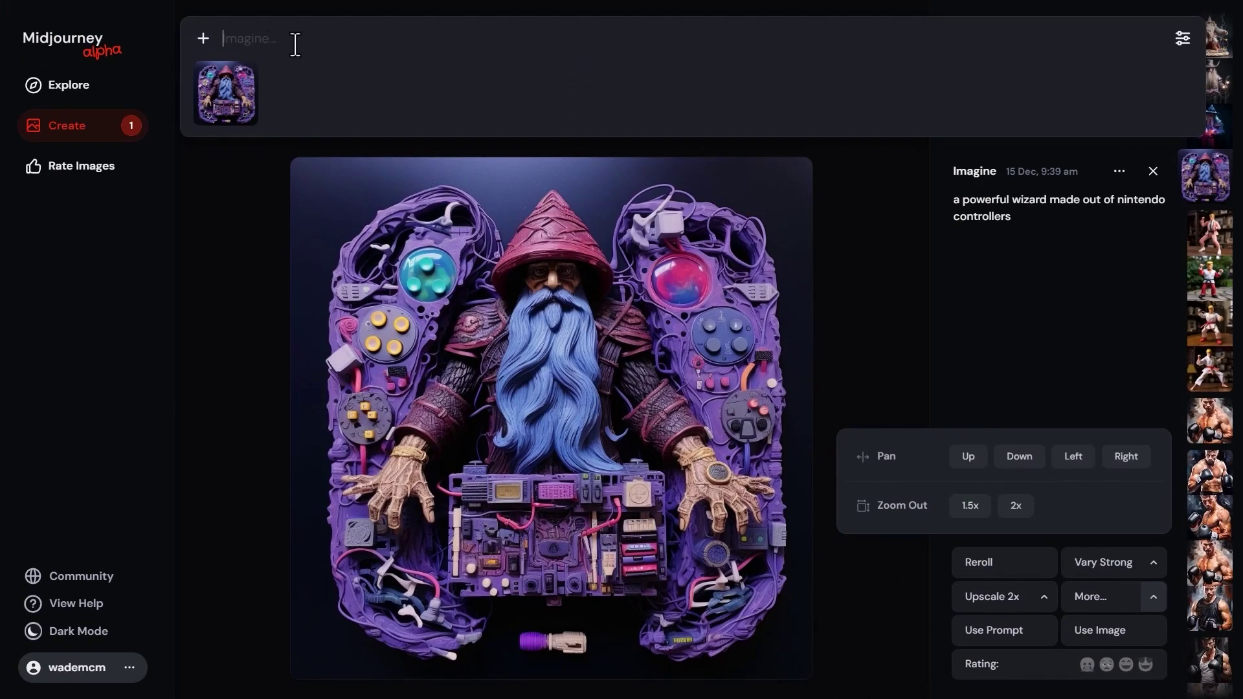
# Enter the prompt starting 'an old wizard trapped in a dark por', then close the image settings panel.
pyautogui.write('an old wizard trapped in a dark por')
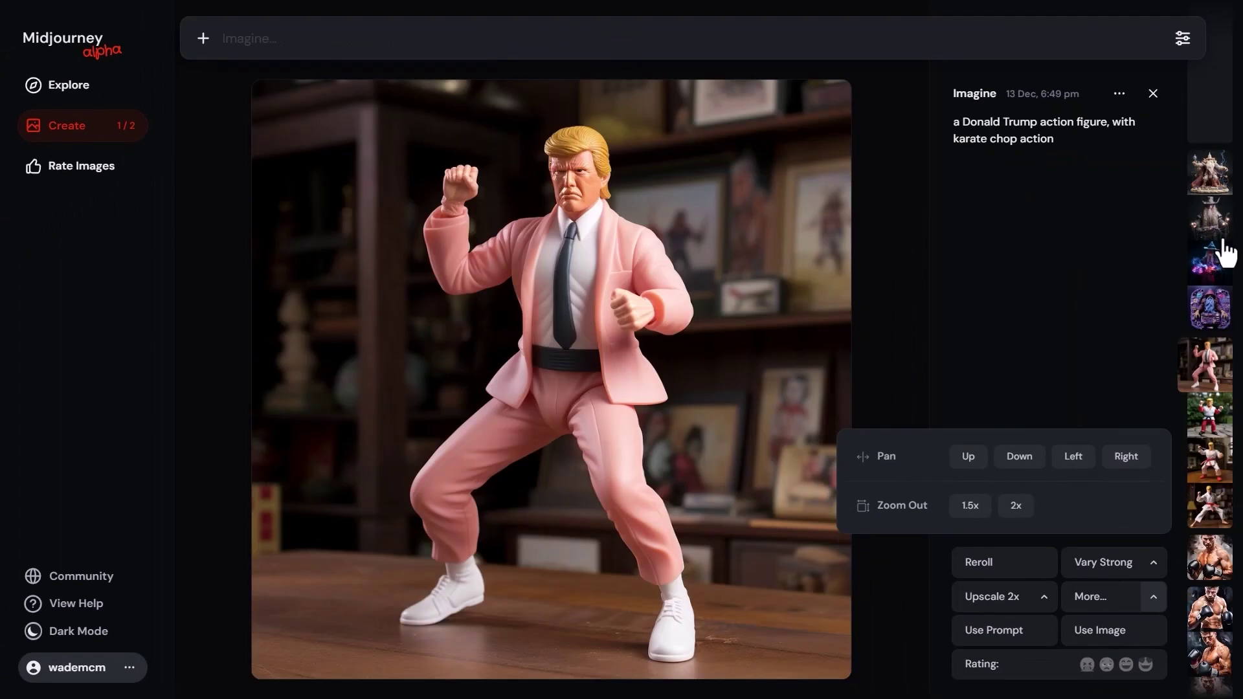
pyautogui.scroll(4, 1221, 251)
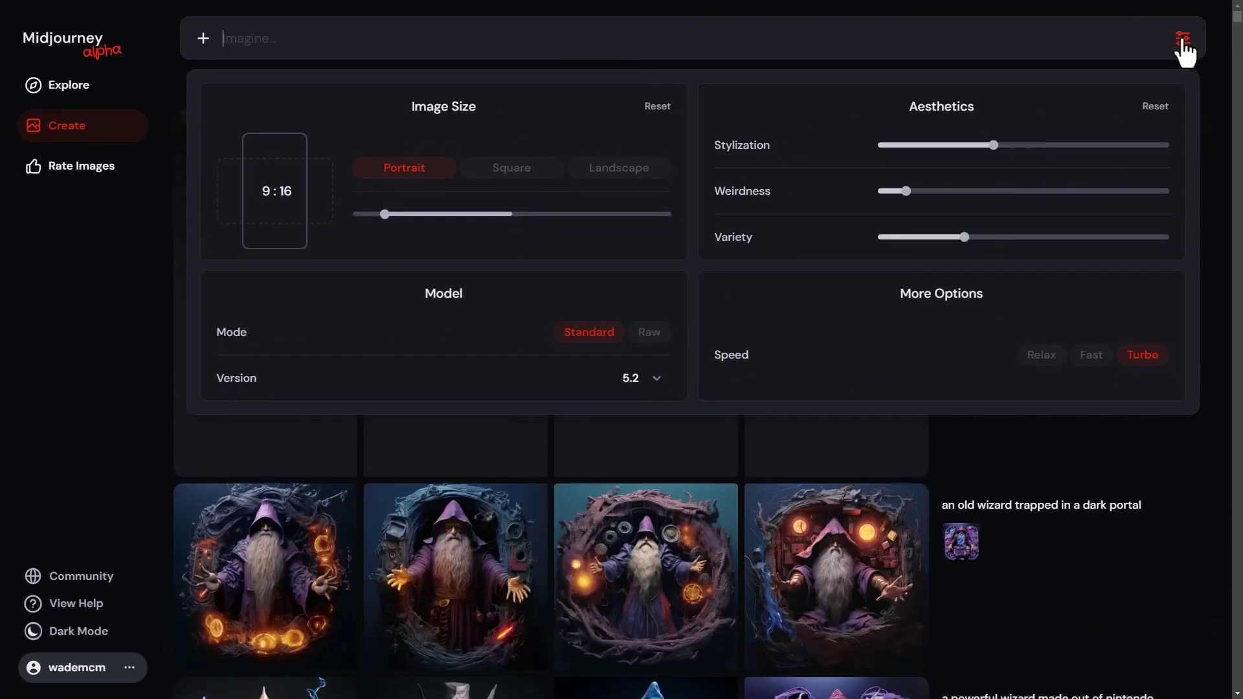
pyautogui.click(1182, 42)
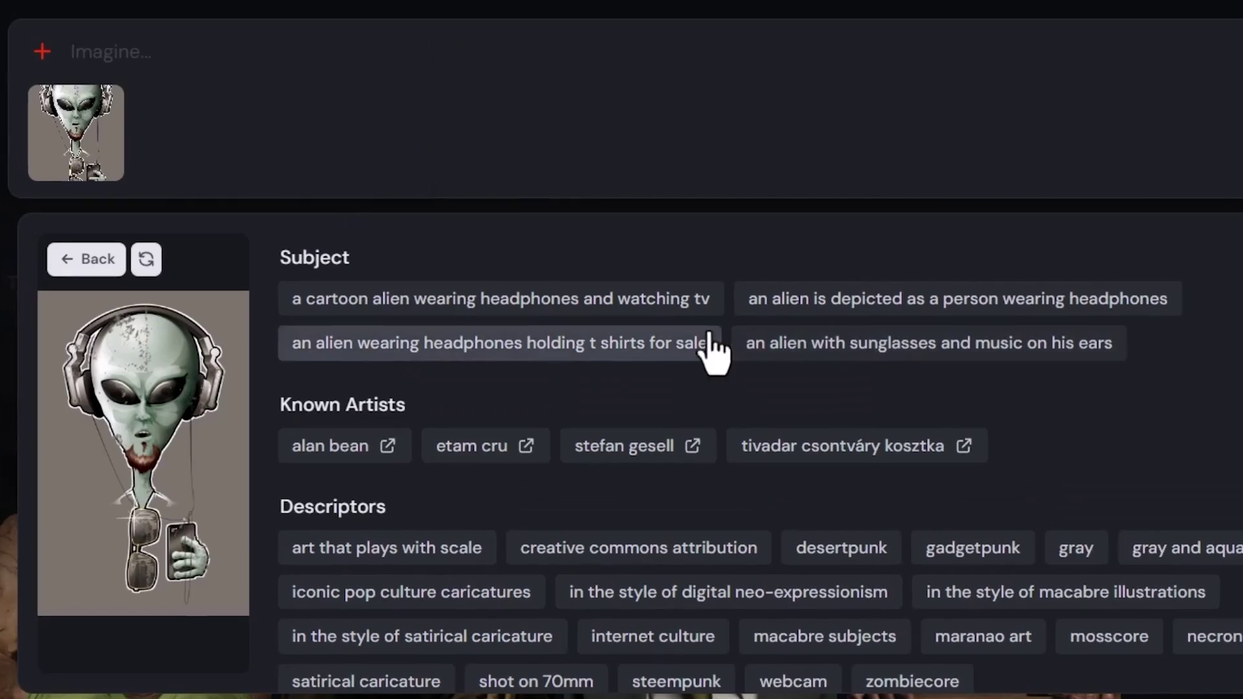
# Scroll down the Create grid to the rock-textured light bulb image.
pyautogui.scroll(-1, 346, 551)
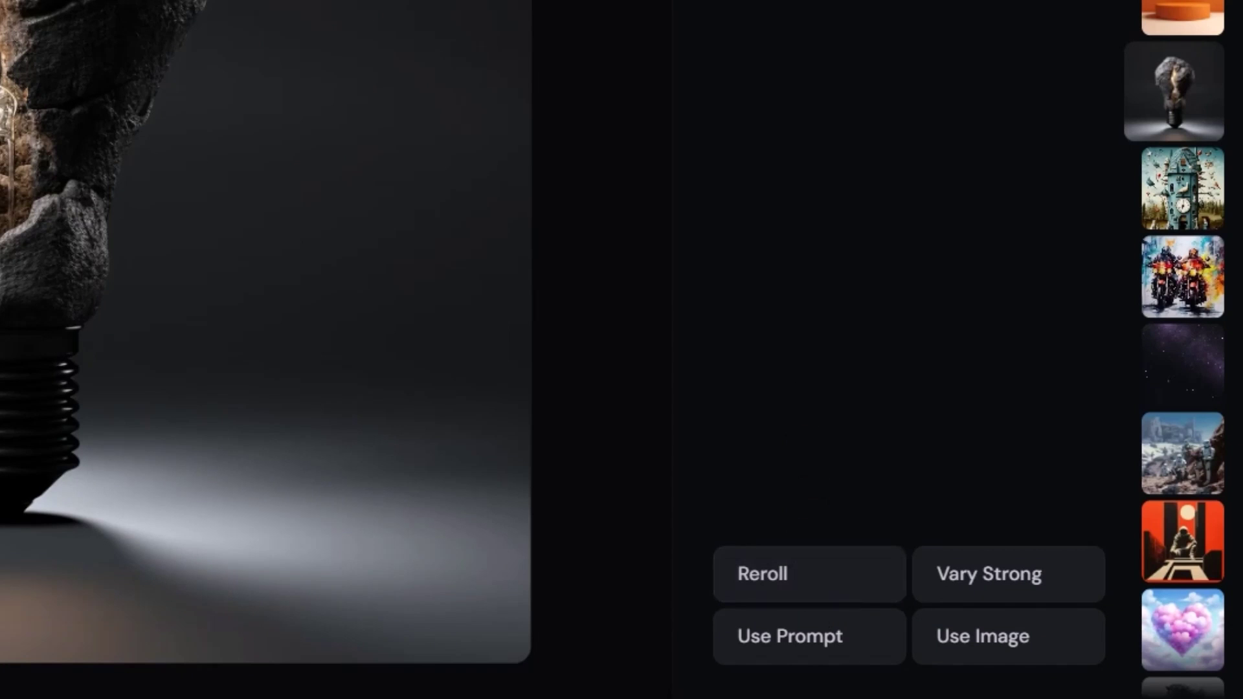
# Back on the Create page, upscale the glowing glass snail shell image at 2x.
pyautogui.click(22, 125)
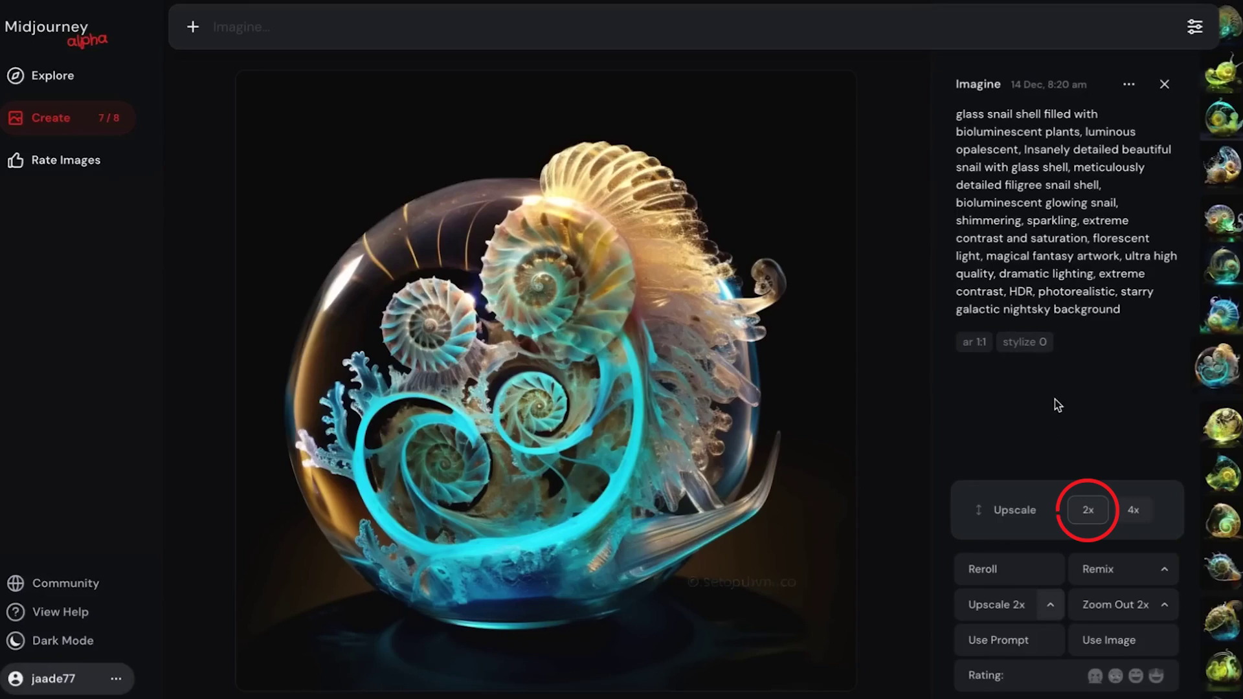
pyautogui.click(1165, 87)
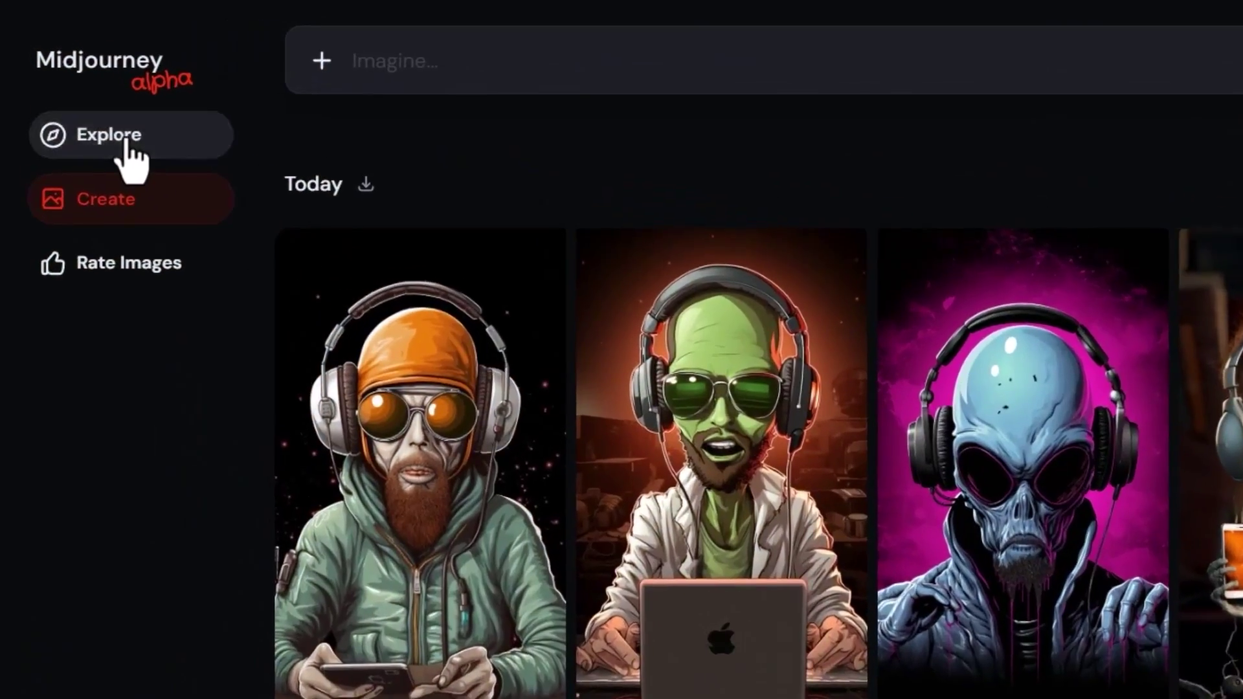
# Go to Explore and scroll through the community images and their prompts.
pyautogui.click(97, 116)
pyautogui.scroll(-10, 1202, 616)
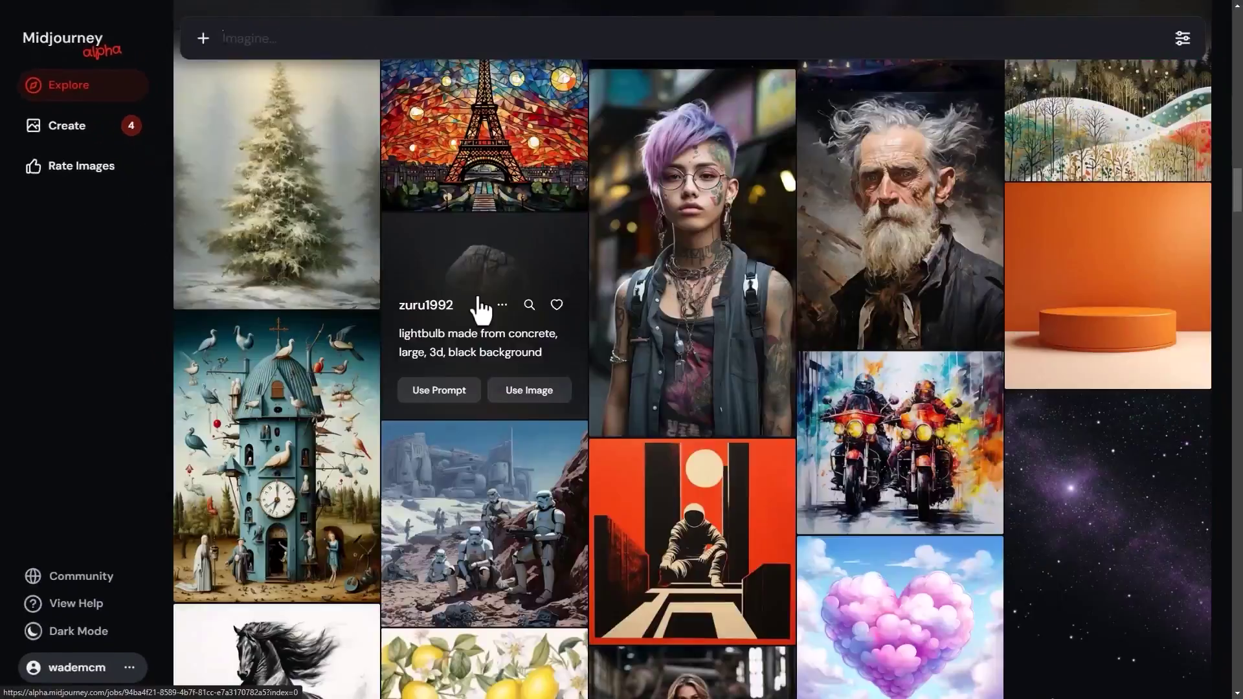
pyautogui.scroll(-10, 479, 310)
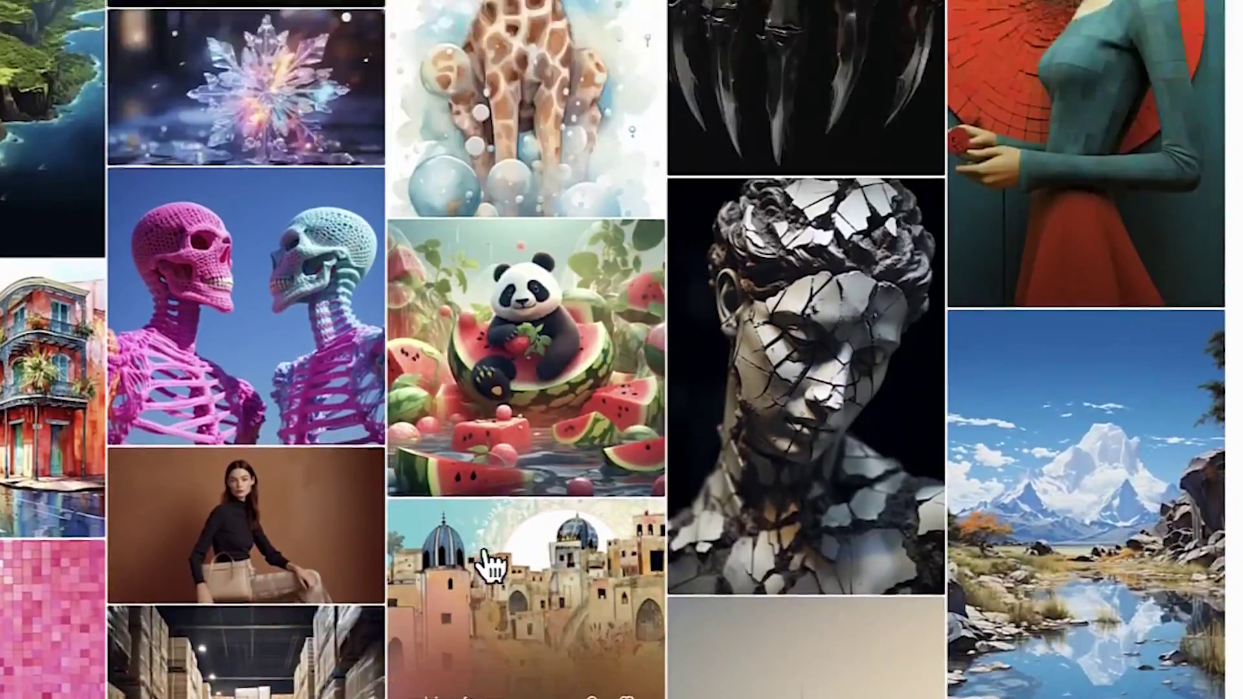
pyautogui.scroll(5, 505, 583)
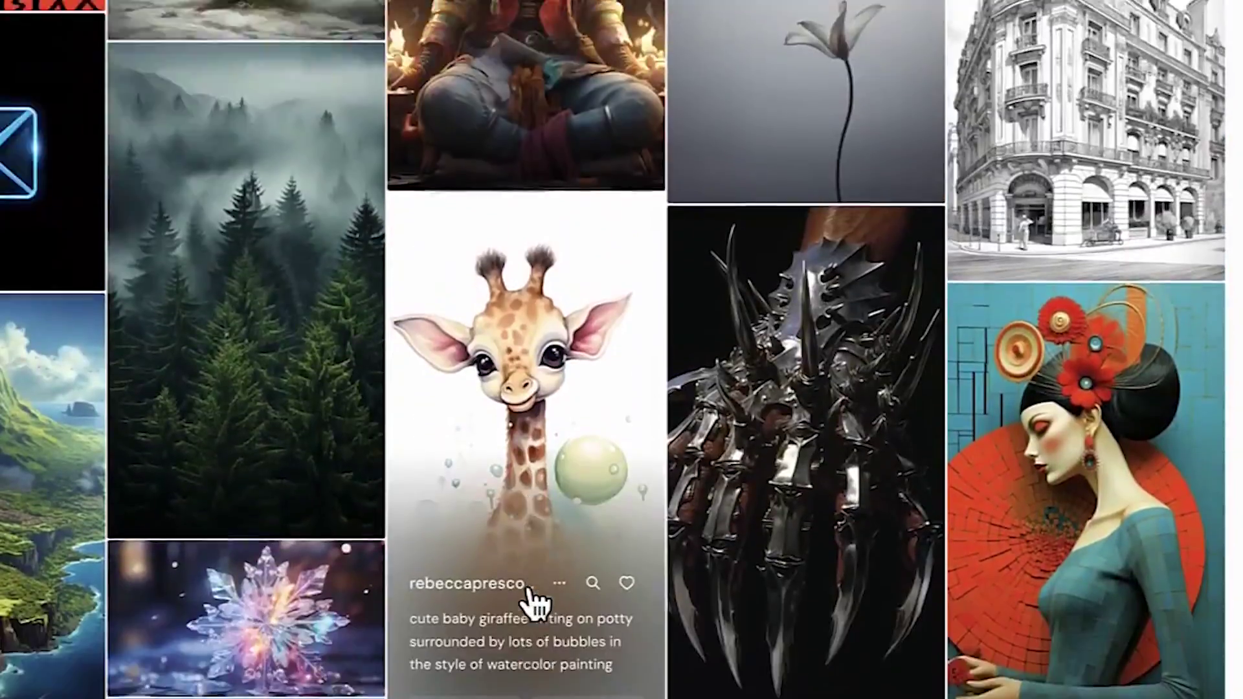
pyautogui.scroll(-10, 525, 590)
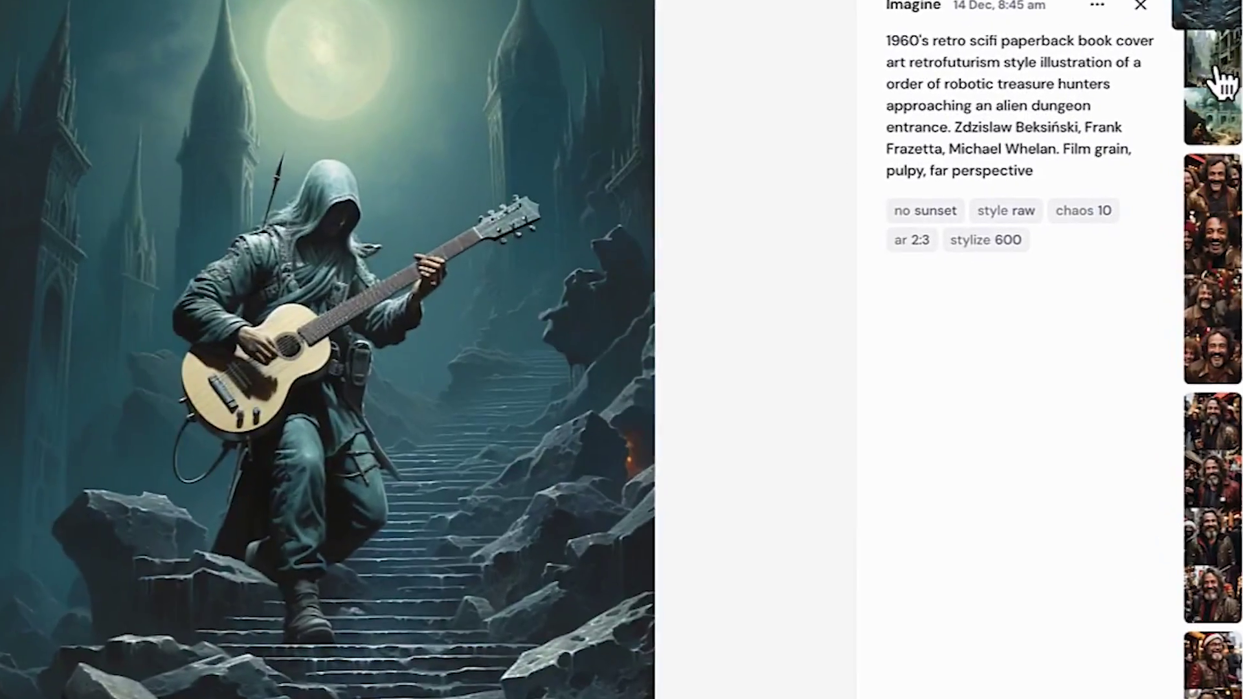
pyautogui.scroll(-3, 1217, 81)
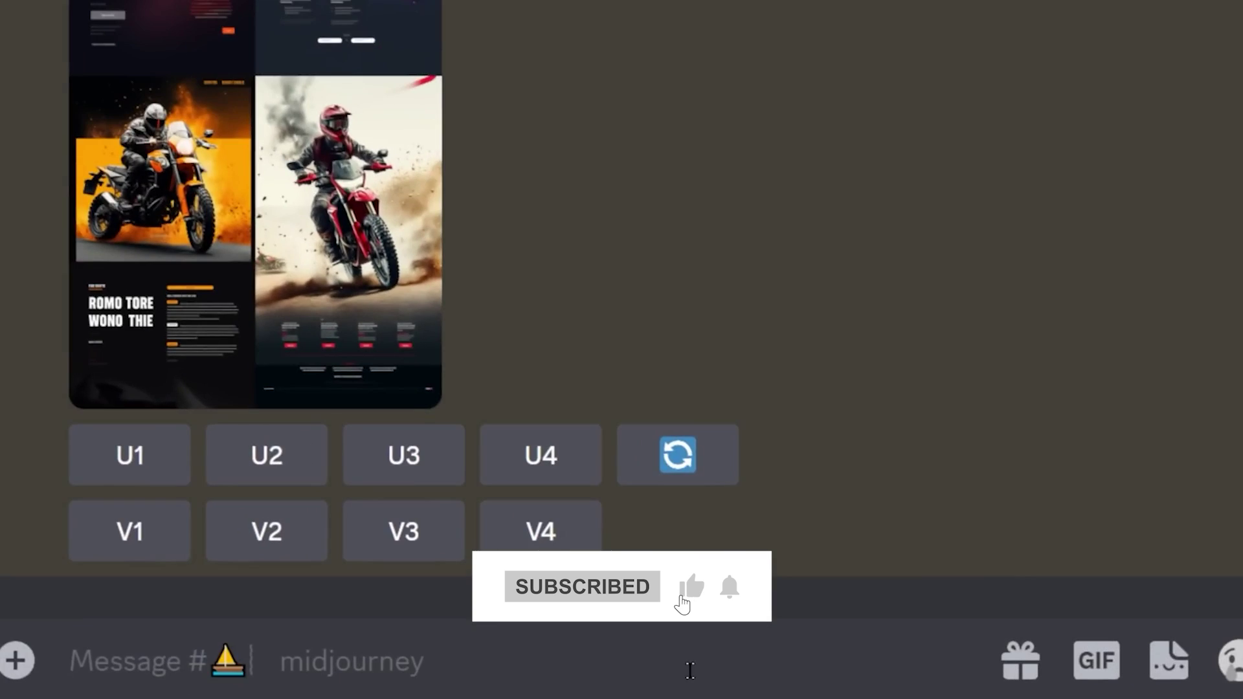
# Run /imagine with the pasted motorbike landing page prompt and upscale the first image (U1).
pyautogui.write('/imagine')
pyautogui.press('Tab')
pyautogui.write('Motorbike landing page splash image with flag behind, website, ui/ ux, ui, ux --aspect')
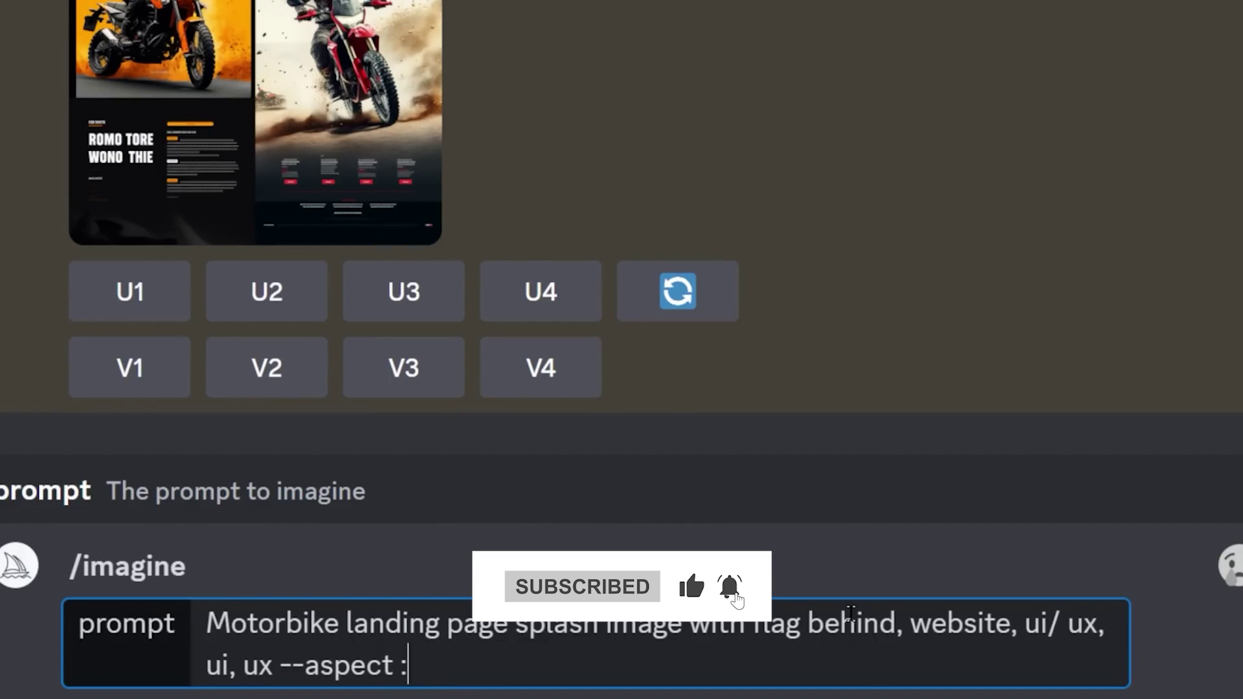
pyautogui.press('Return')
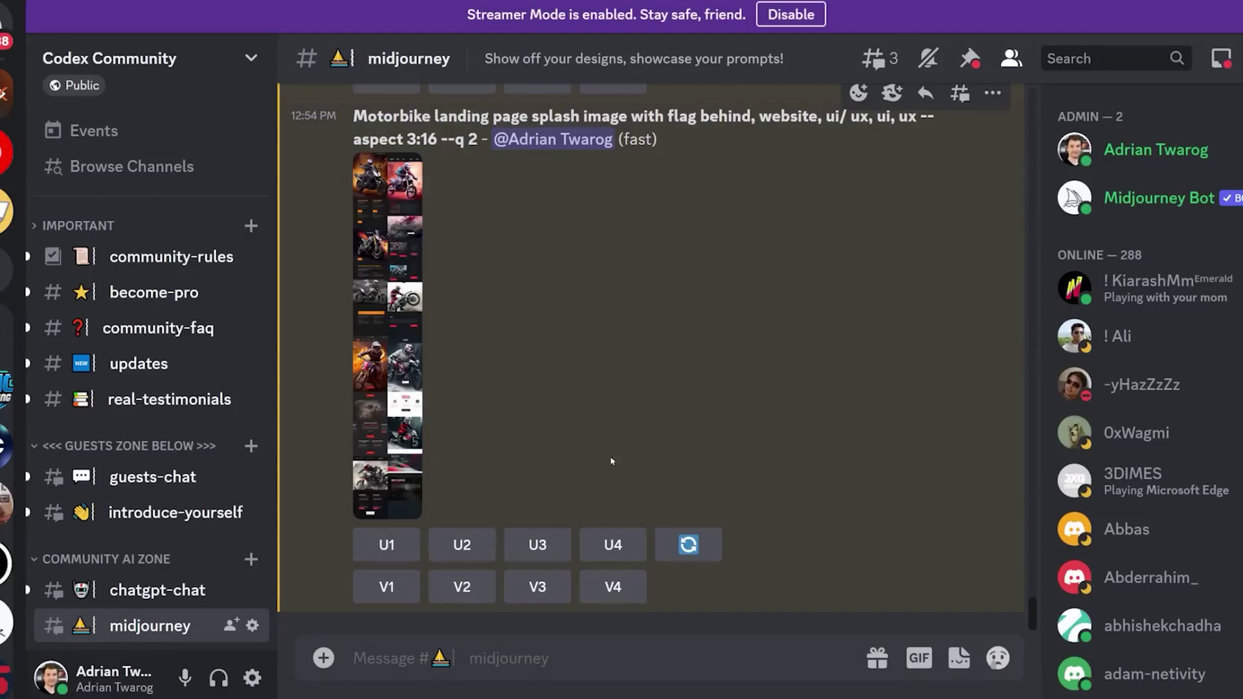
pyautogui.click(387, 545)
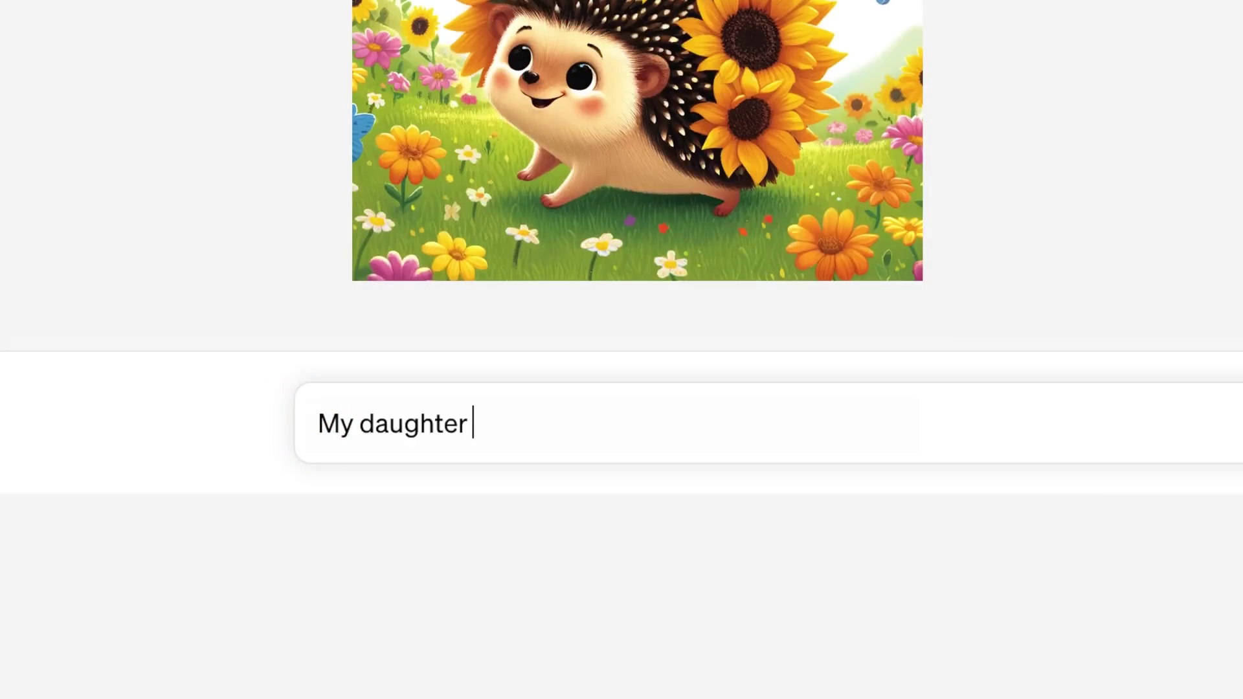
# Send a two-line message saying the hedgehog's name is Larry and asking for more like it.
pyautogui.write('Larry.')
pyautogui.hotkey('shift', 'Return')
pyautogui.write('C')
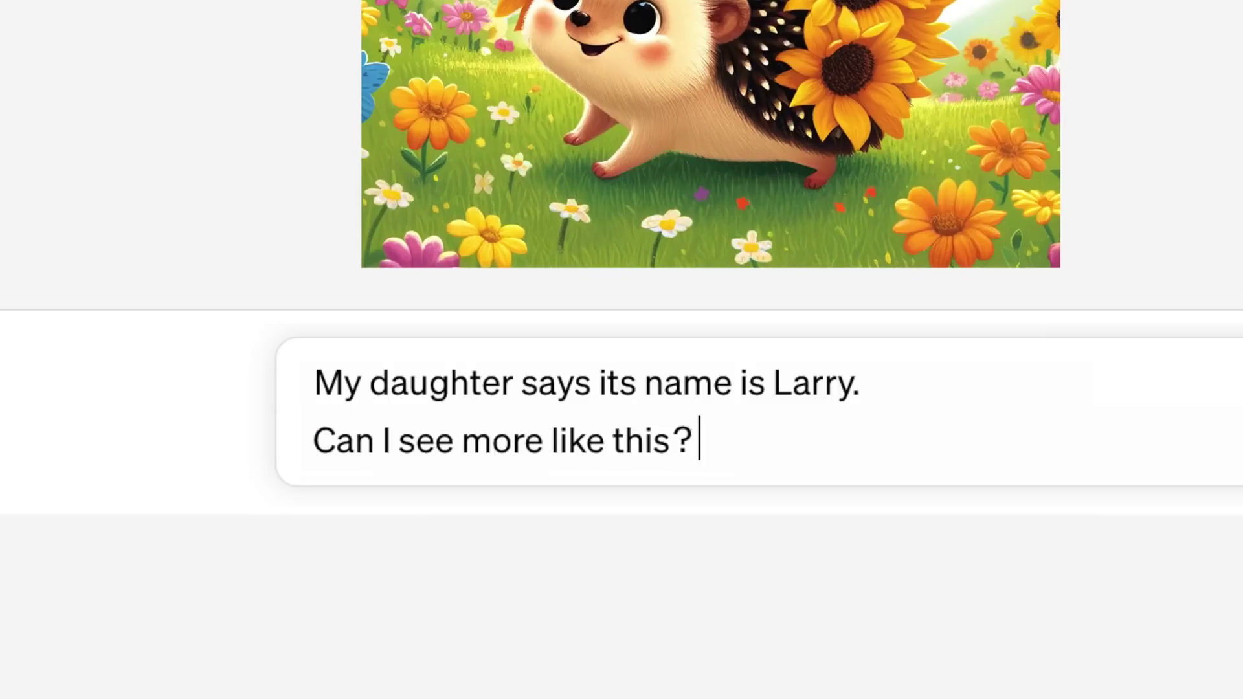
pyautogui.write('show')
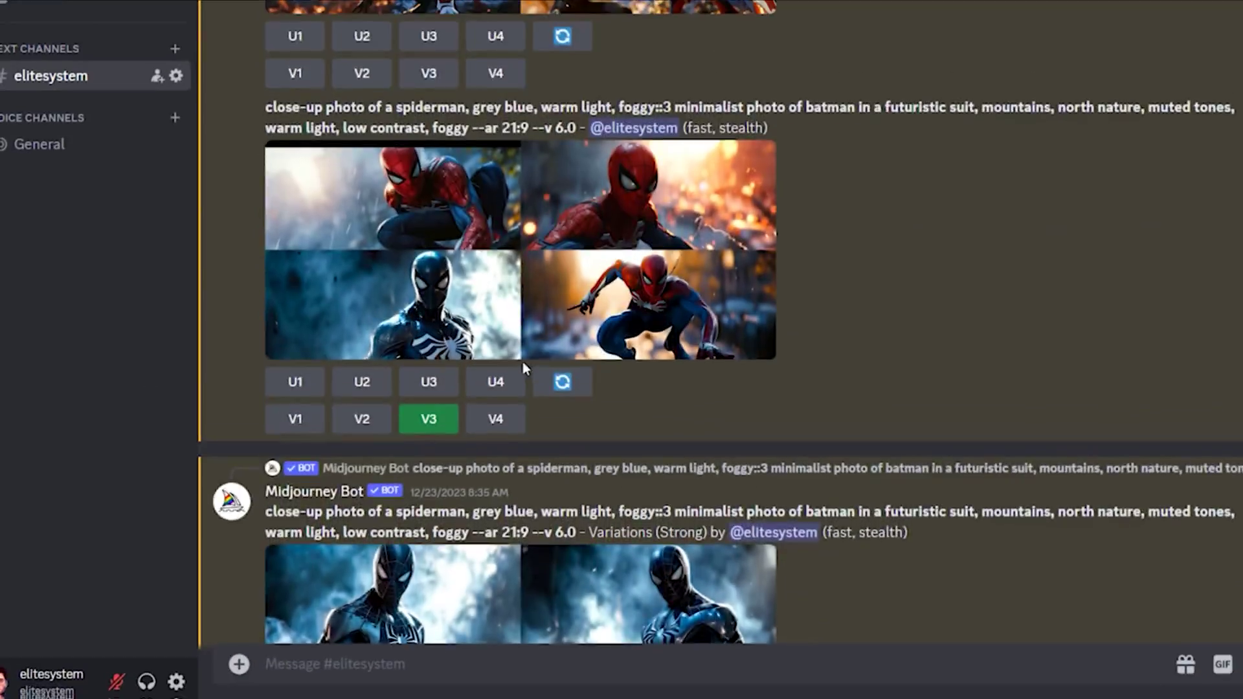
pyautogui.scroll(15, 522, 364)
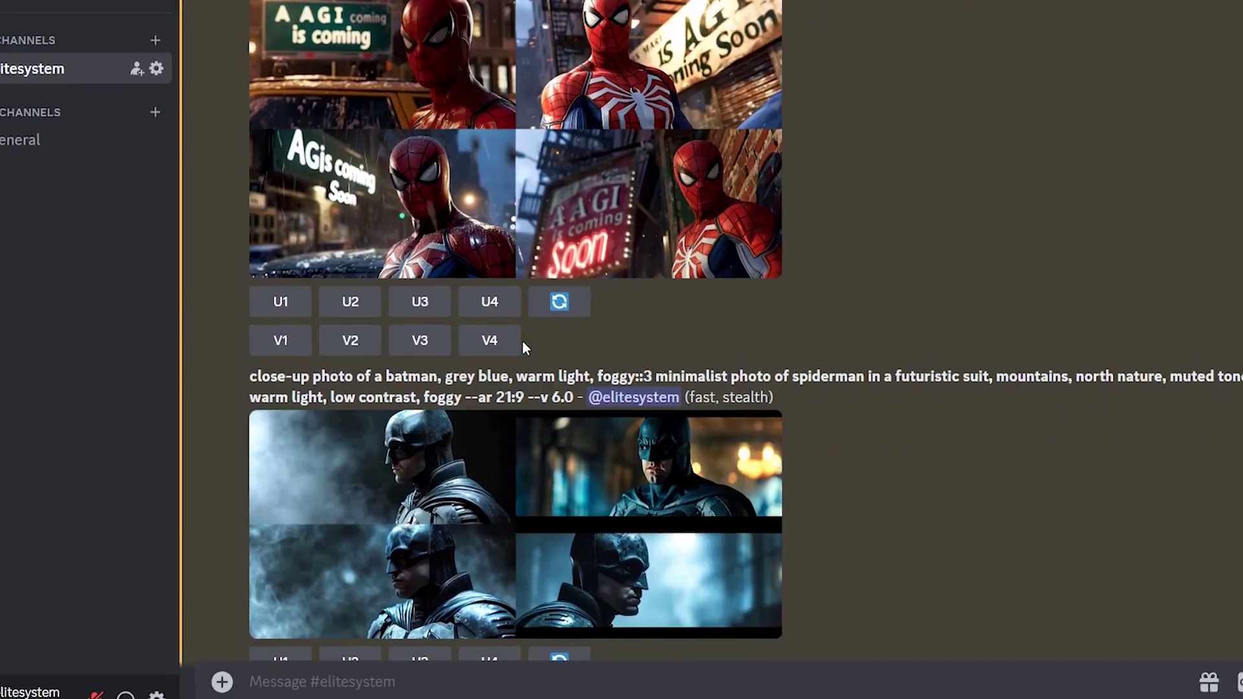
# Scroll up to the MATRIX 'BLAME Sigma' grid and enlarge it in the image viewer.
pyautogui.scroll(5, 522, 347)
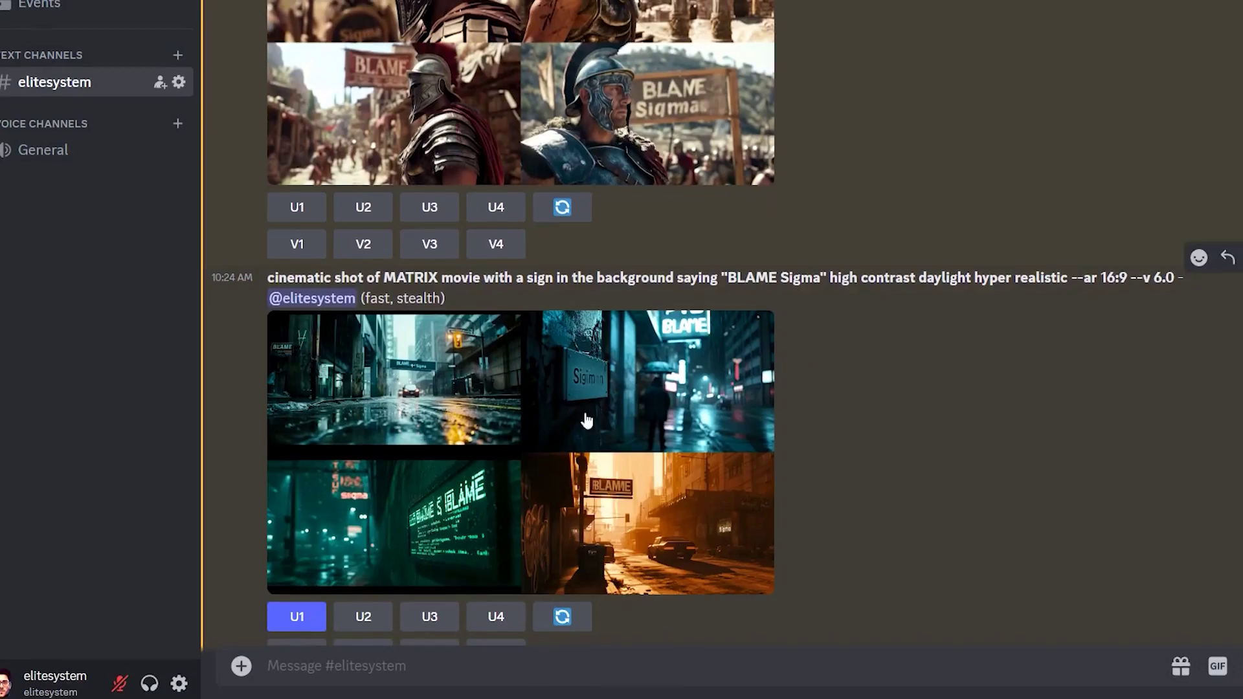
pyautogui.click(473, 407)
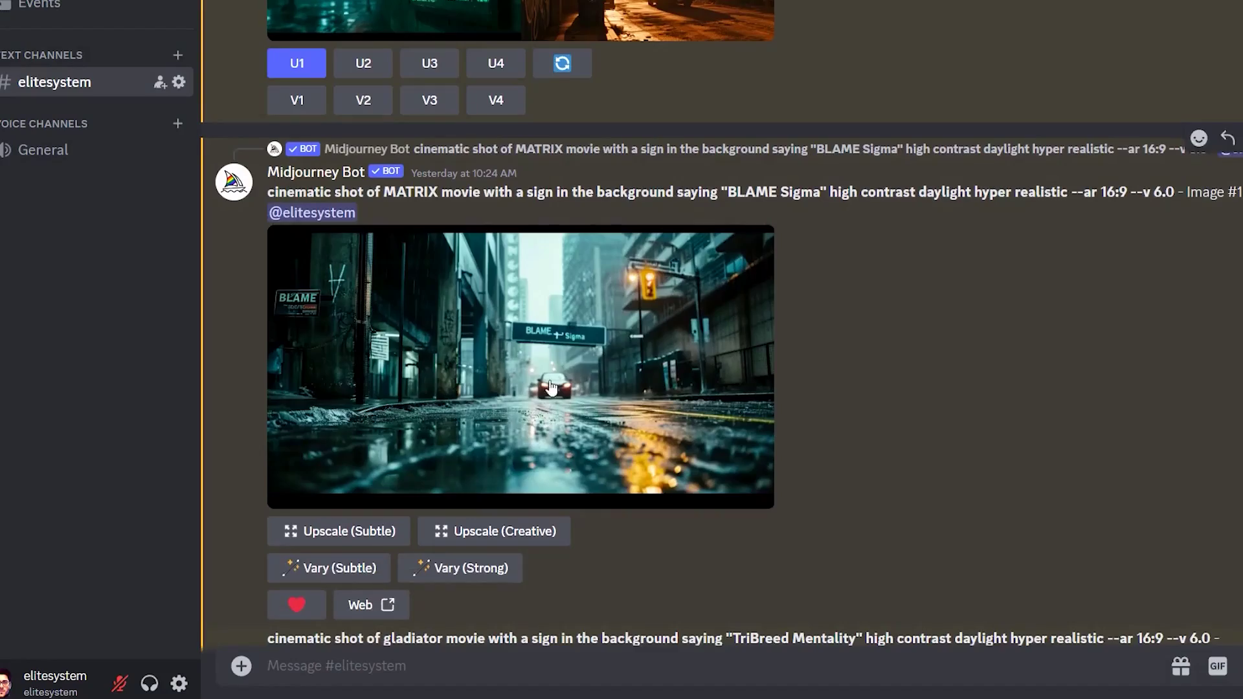
# Open a generated image in the full-size lightbox.
pyautogui.click(554, 353)
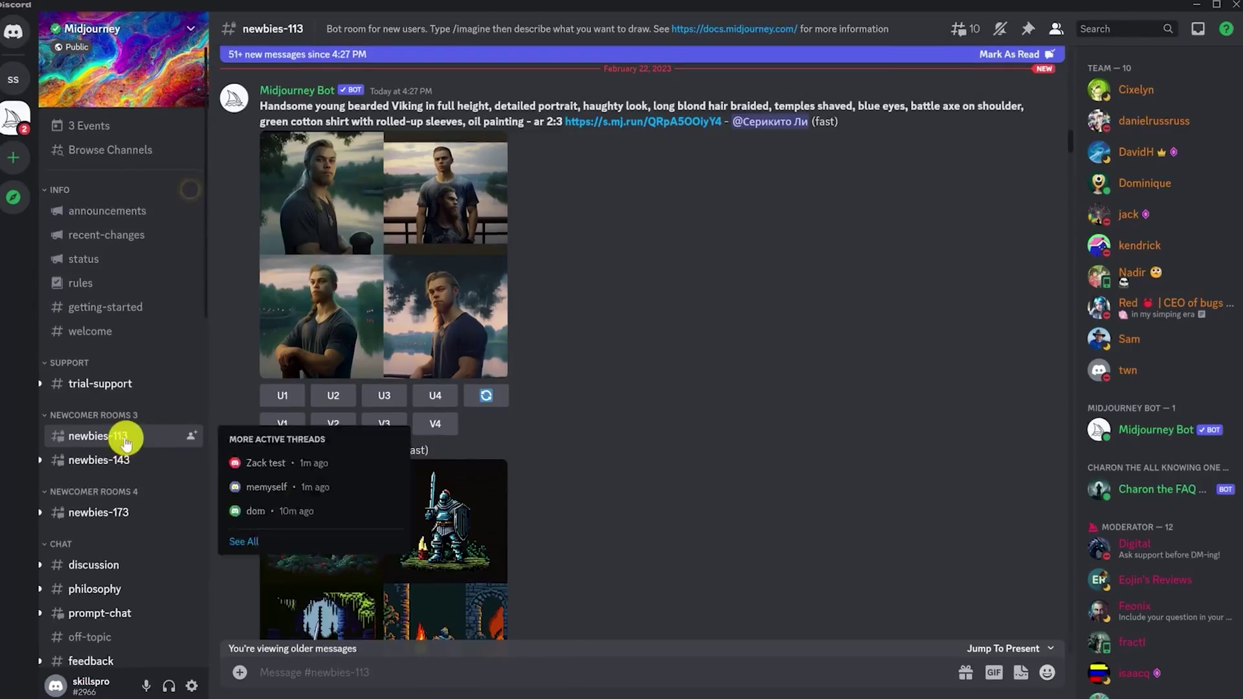
pyautogui.scroll(-3, 694, 422)
pyautogui.scroll(-10, 694, 422)
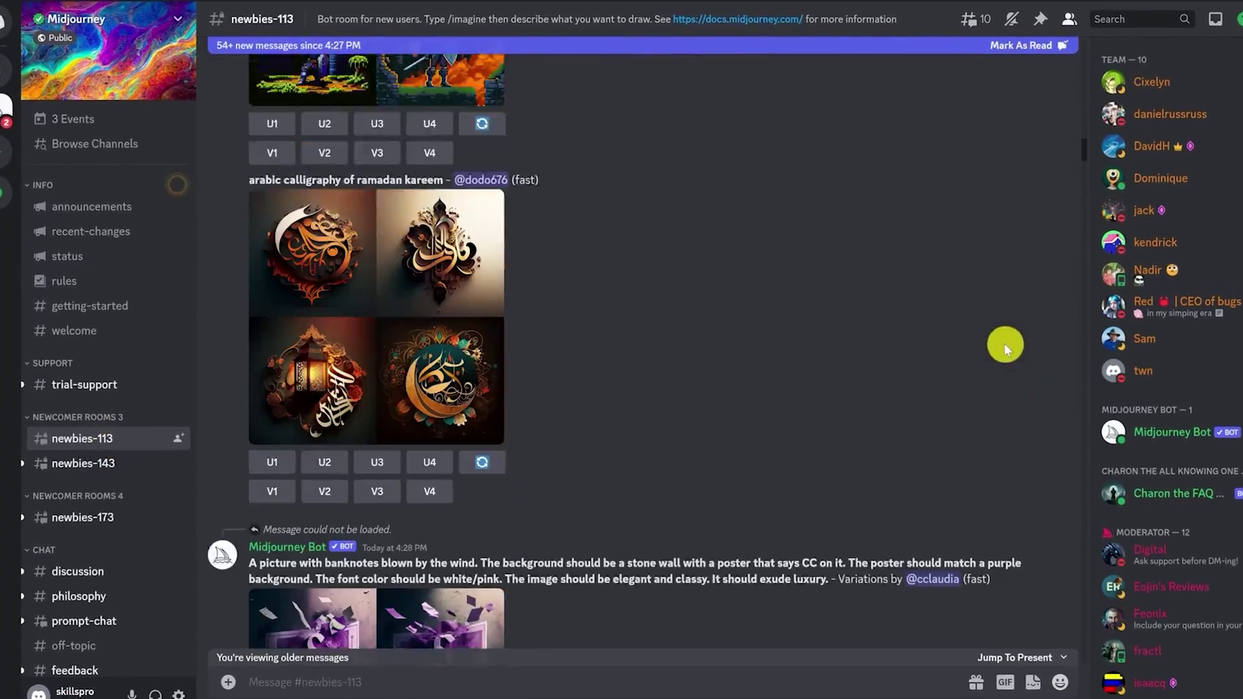
pyautogui.scroll(-5, 706, 438)
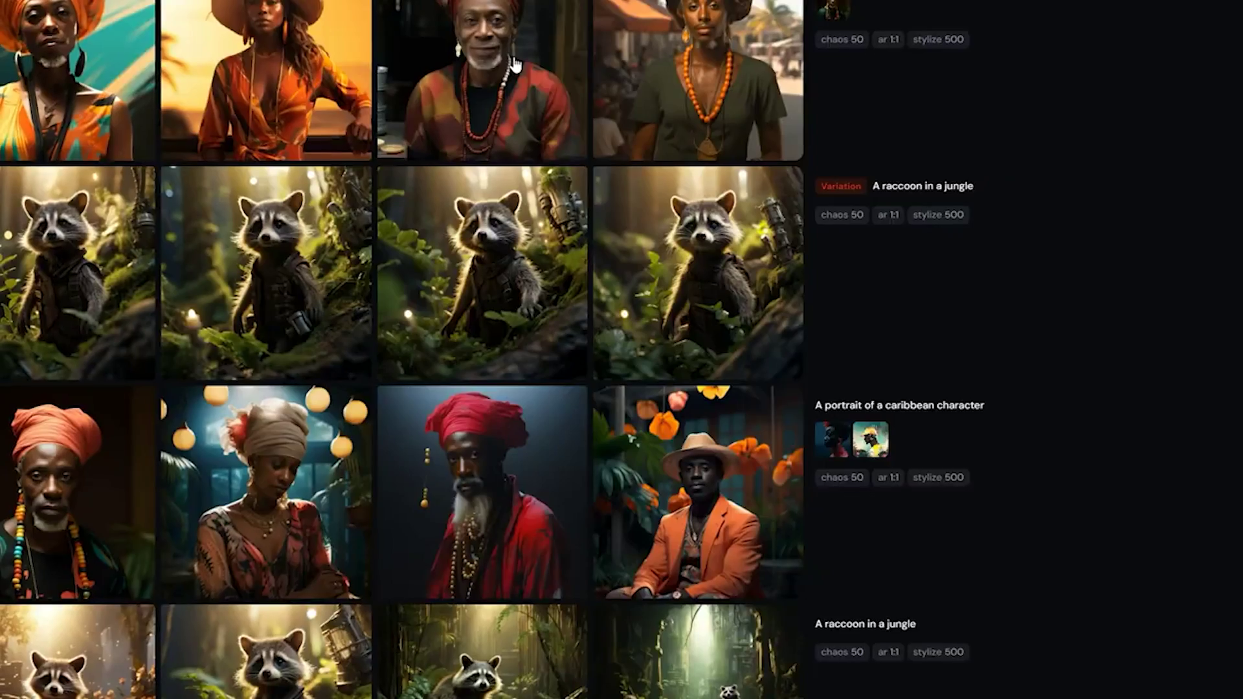
# Find the hot-air balloon image on Home and morph it into 'planet earth galactic aura' variations.
pyautogui.scroll(-8, 533, 298)
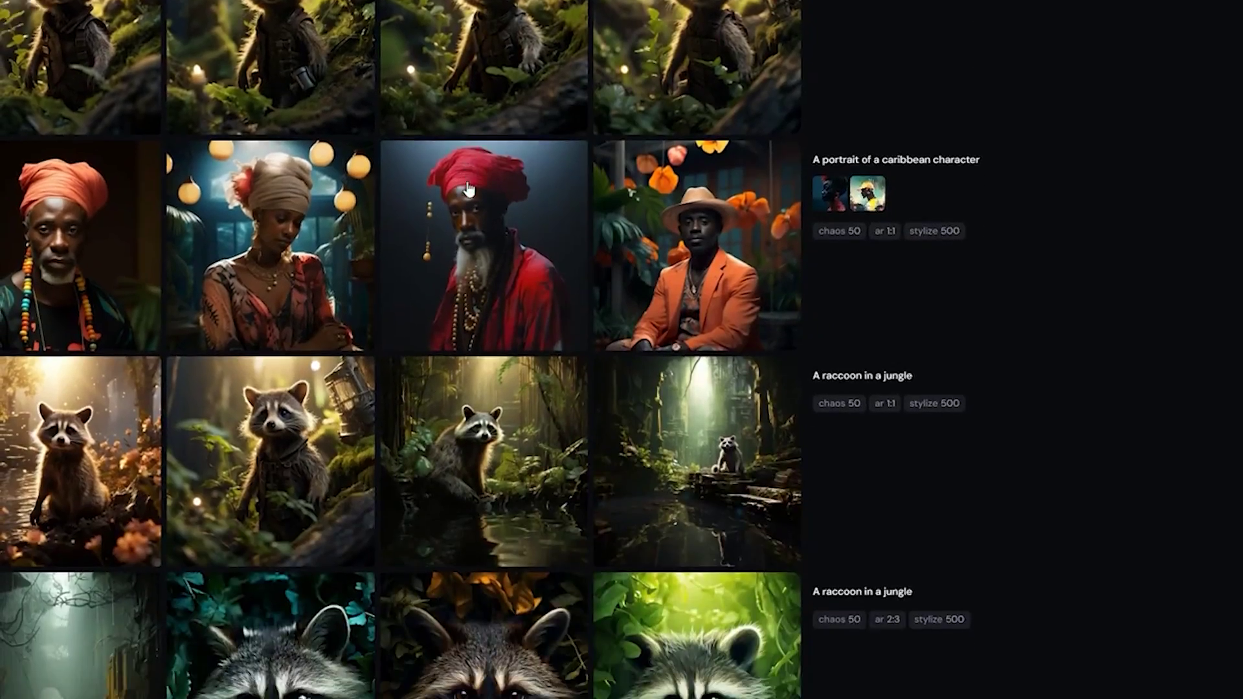
pyautogui.scroll(-8, 532, 298)
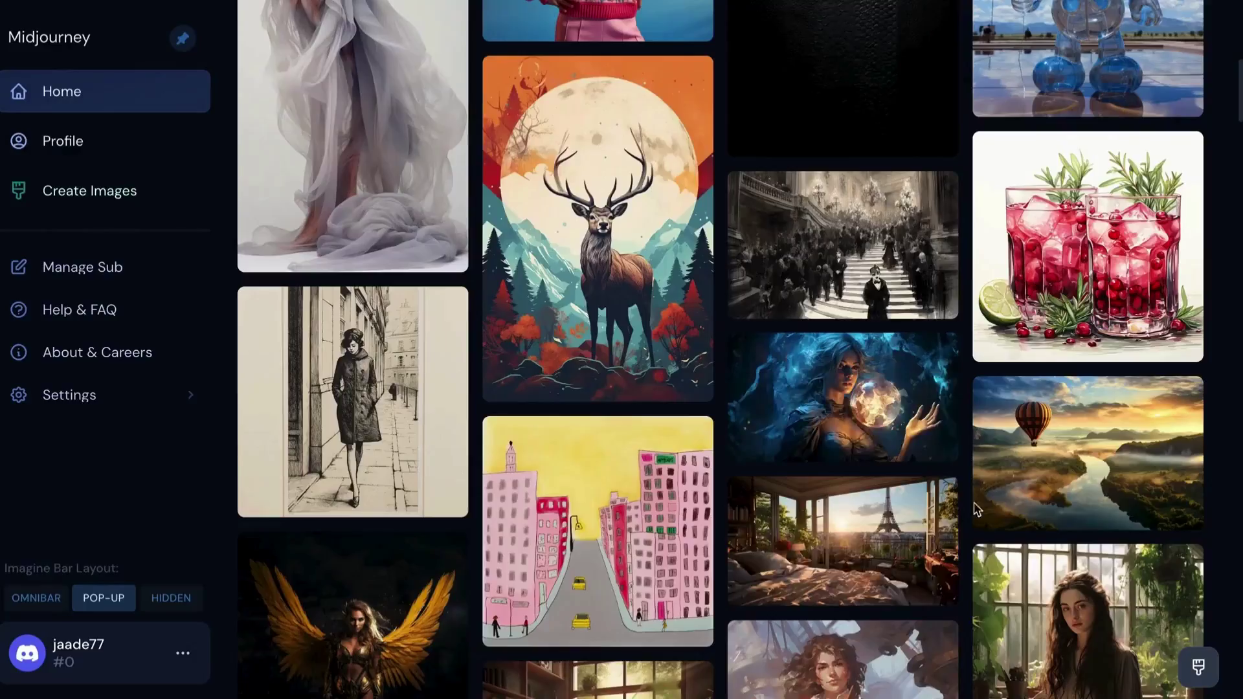
pyautogui.click(1030, 603)
pyautogui.click(978, 658)
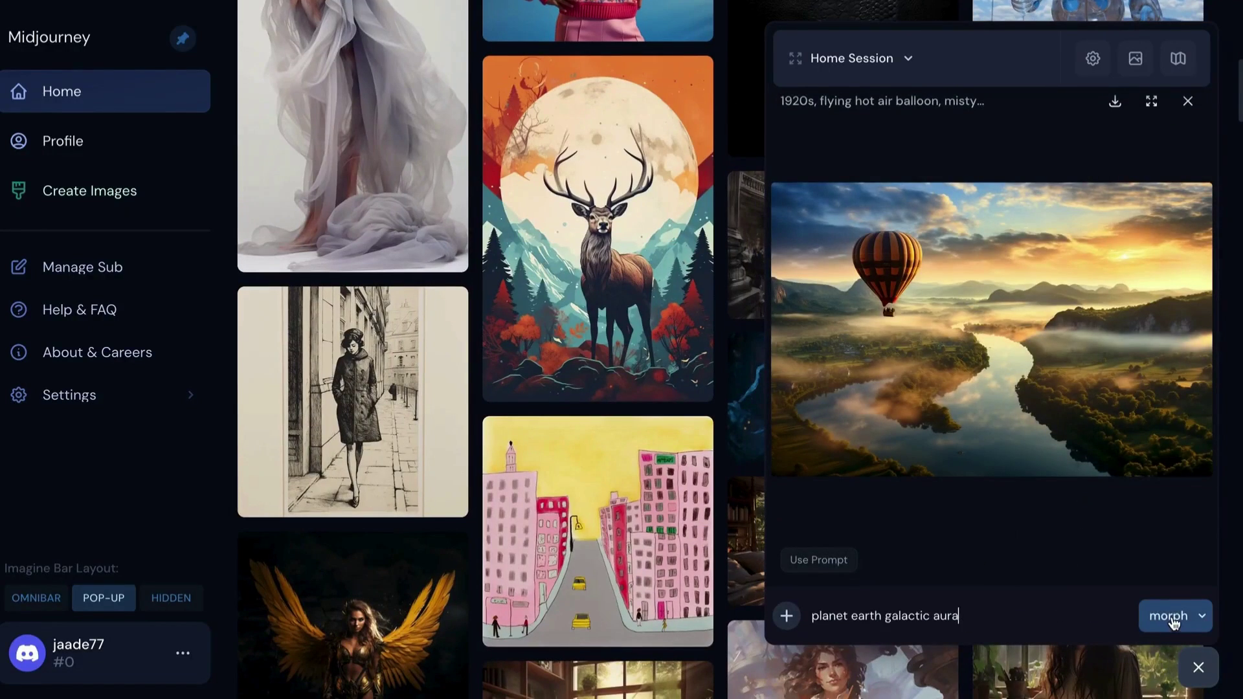
pyautogui.click(1169, 616)
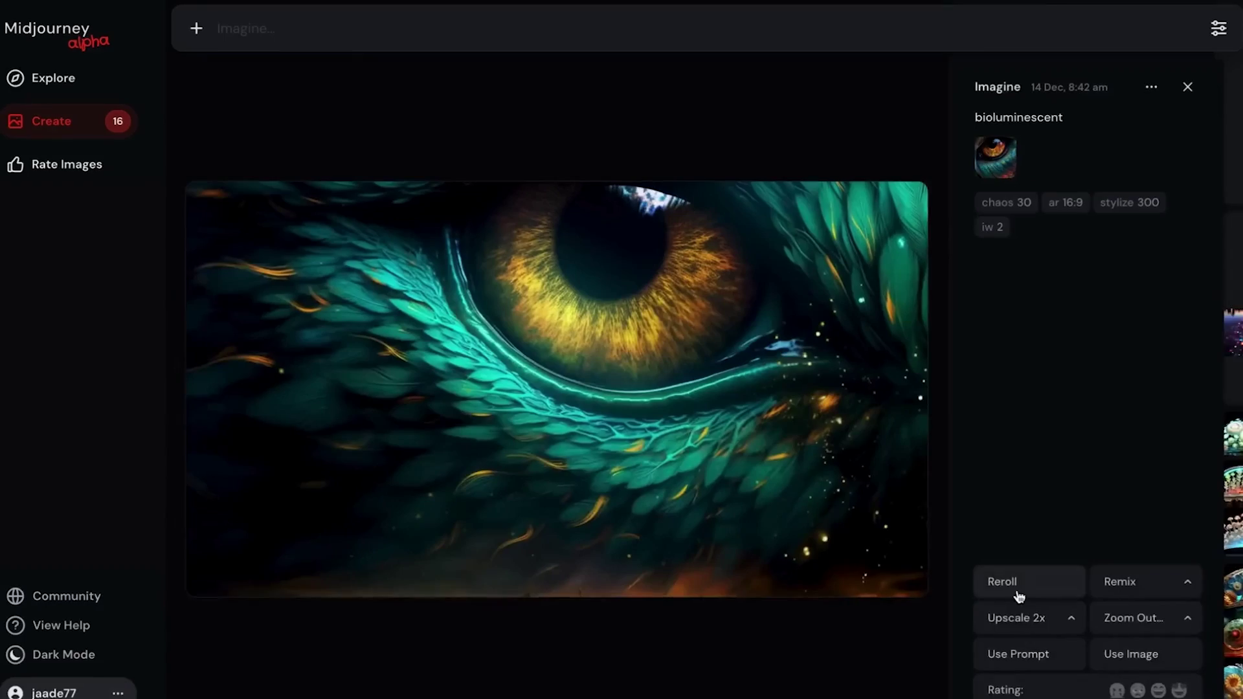
# Show the next image, then start a new job with the uploaded pictures as image prompts.
pyautogui.press('Right')
pyautogui.press('Right')
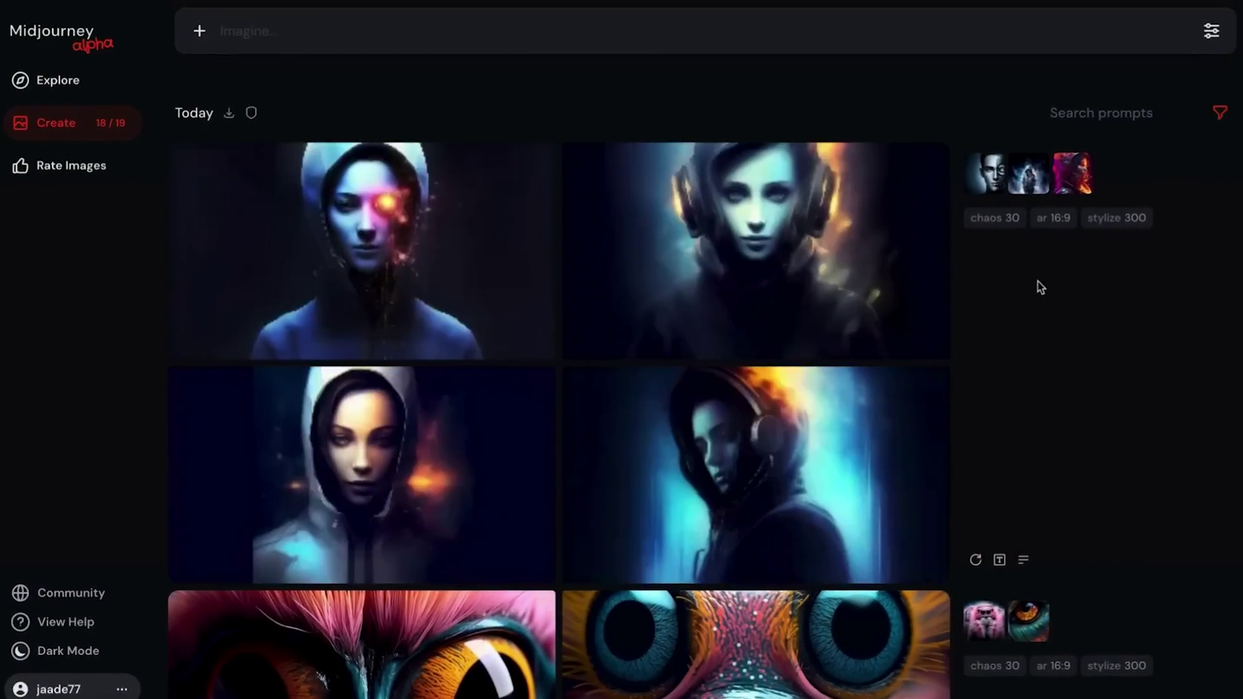
pyautogui.click(202, 33)
pyautogui.click(393, 205)
pyautogui.click(472, 205)
pyautogui.click(551, 205)
pyautogui.click(631, 206)
pyautogui.click(709, 206)
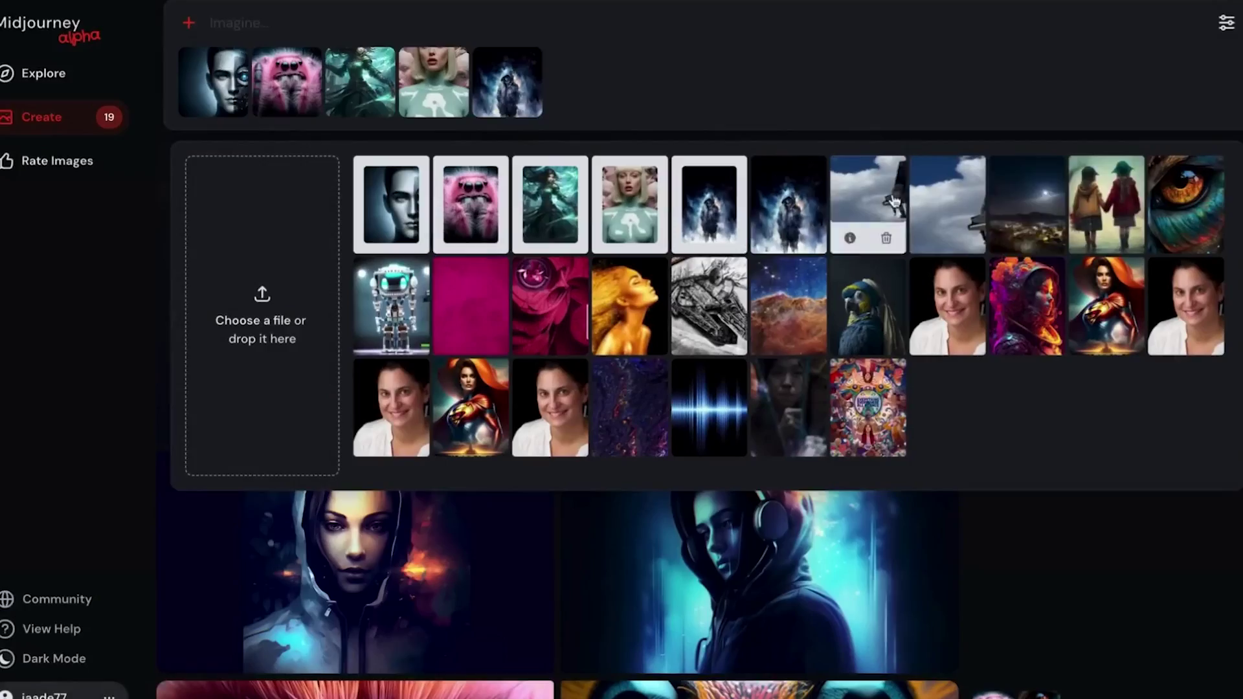
pyautogui.click(1104, 205)
pyautogui.click(1024, 307)
pyautogui.press('Return')
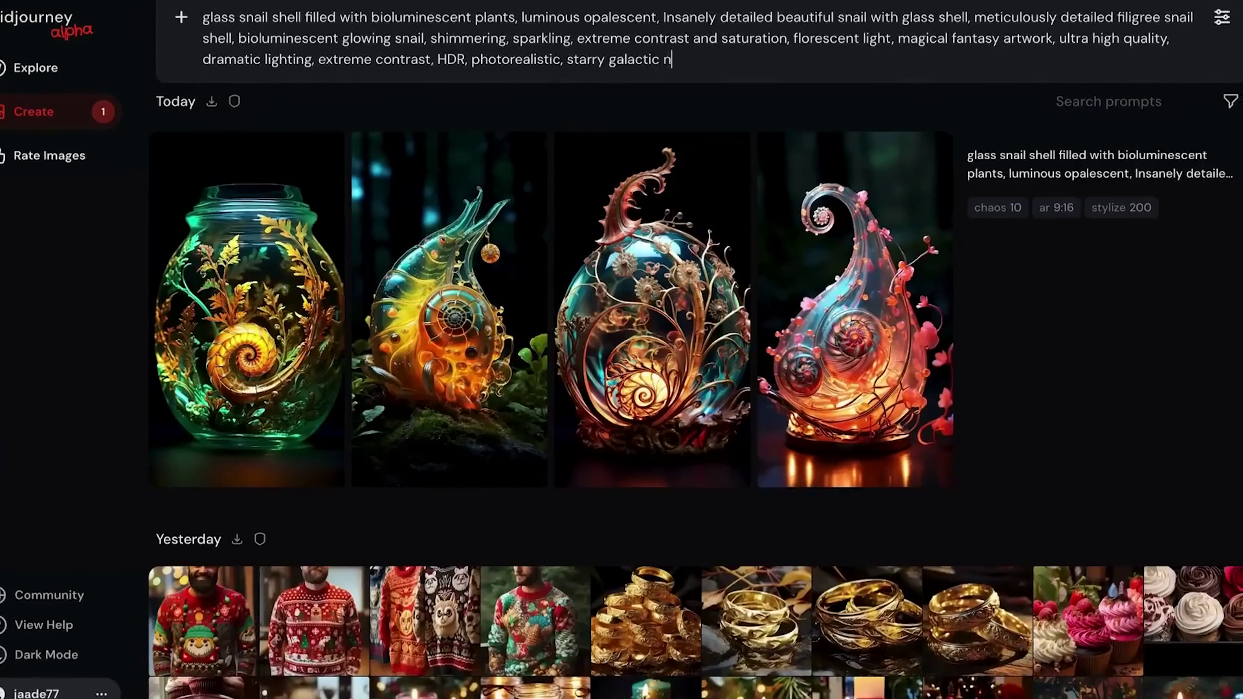
# Enter 'ightsky background' and open the green-orange glass snail image in detail.
pyautogui.write('ightsky background')
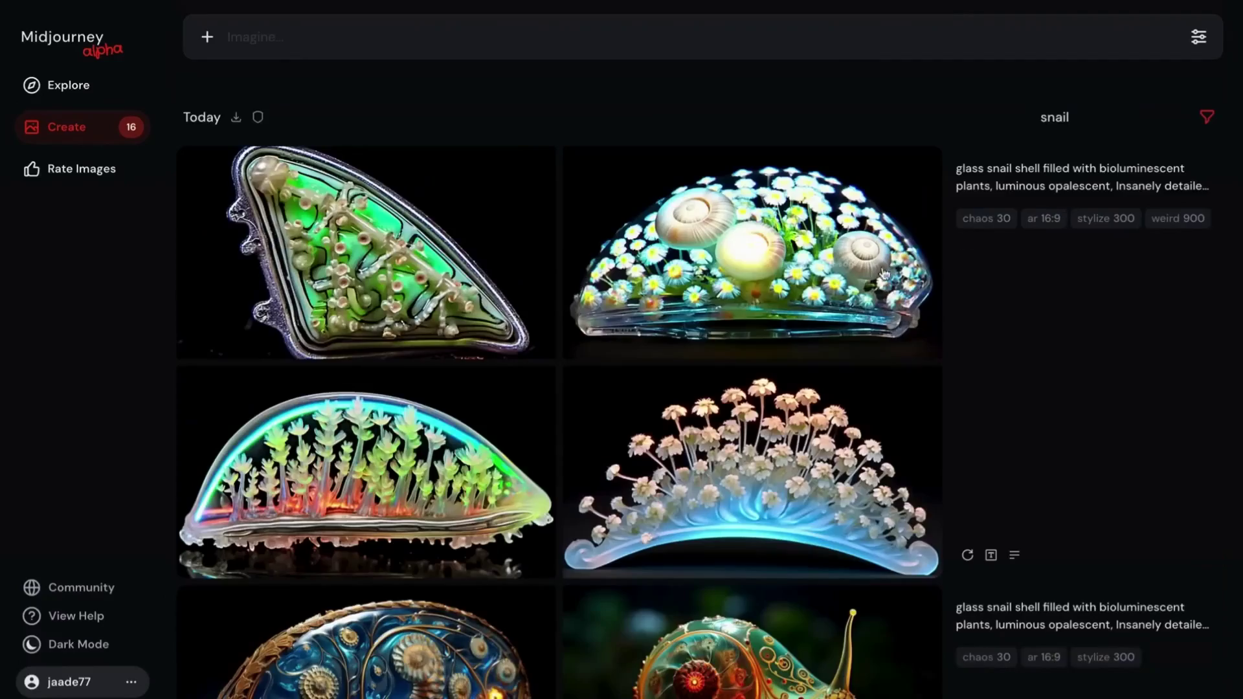
pyautogui.scroll(-6, 885, 275)
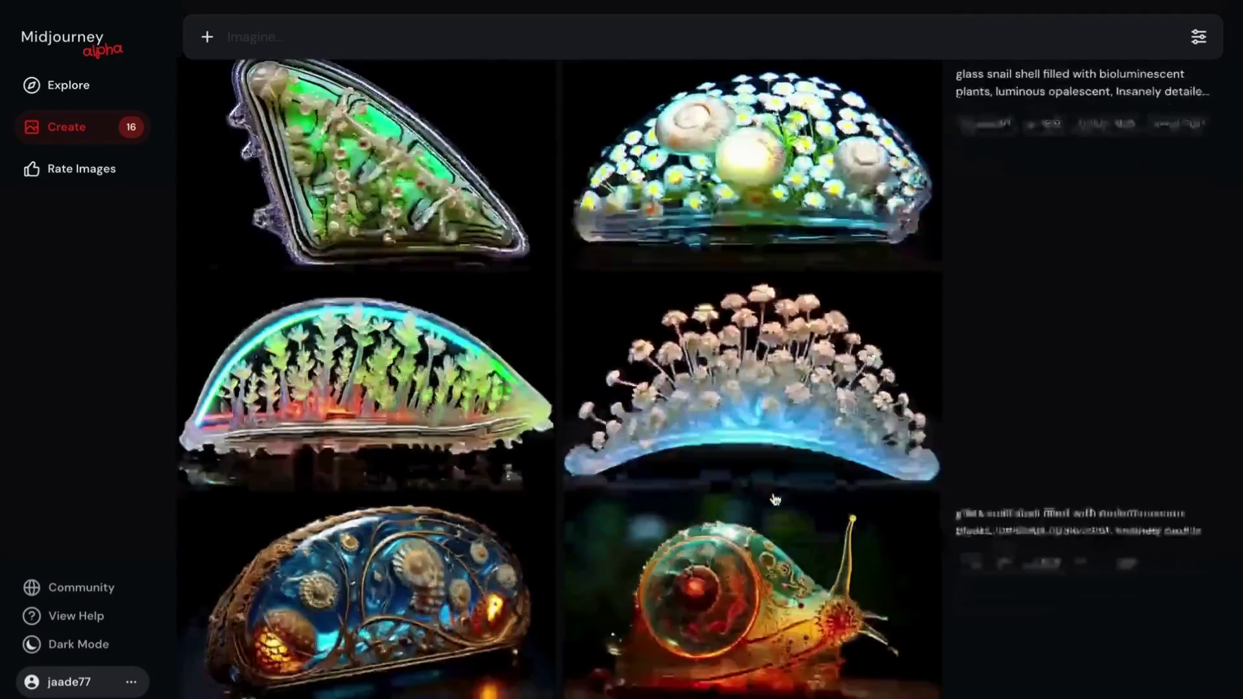
pyautogui.click(743, 257)
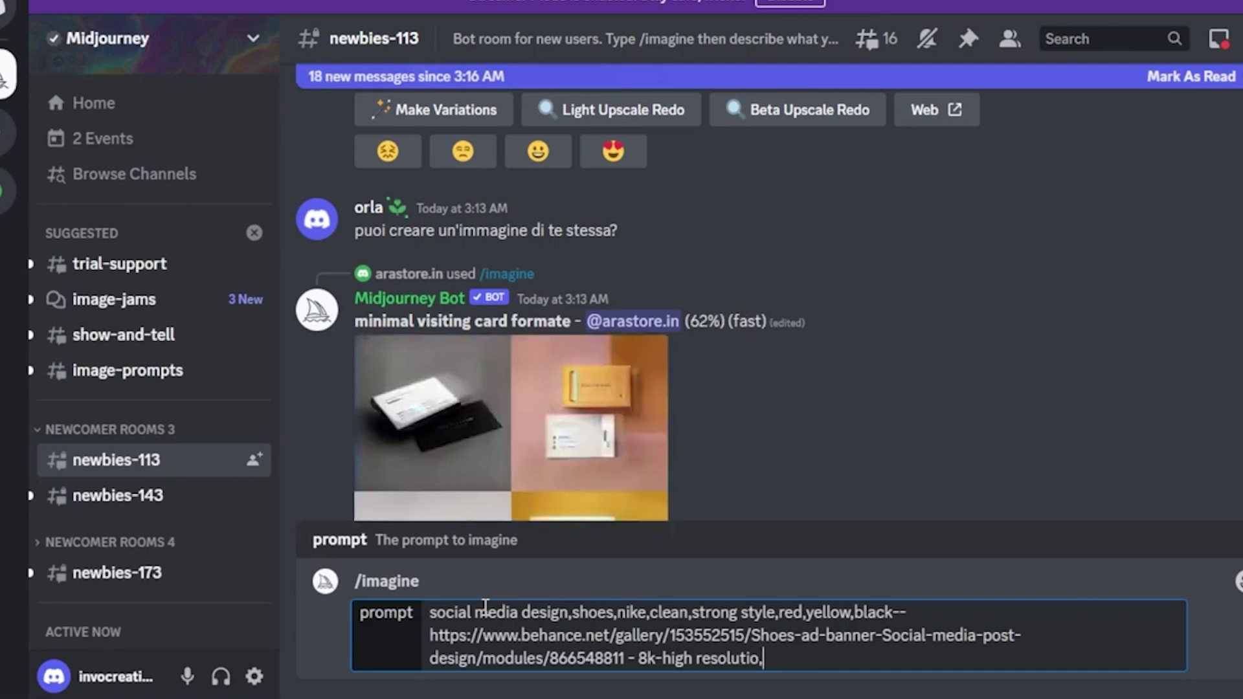
# Send the shoe banner /imagine prompt ending 'resolution,button', then enlarge and close its grid.
pyautogui.write('n,b')
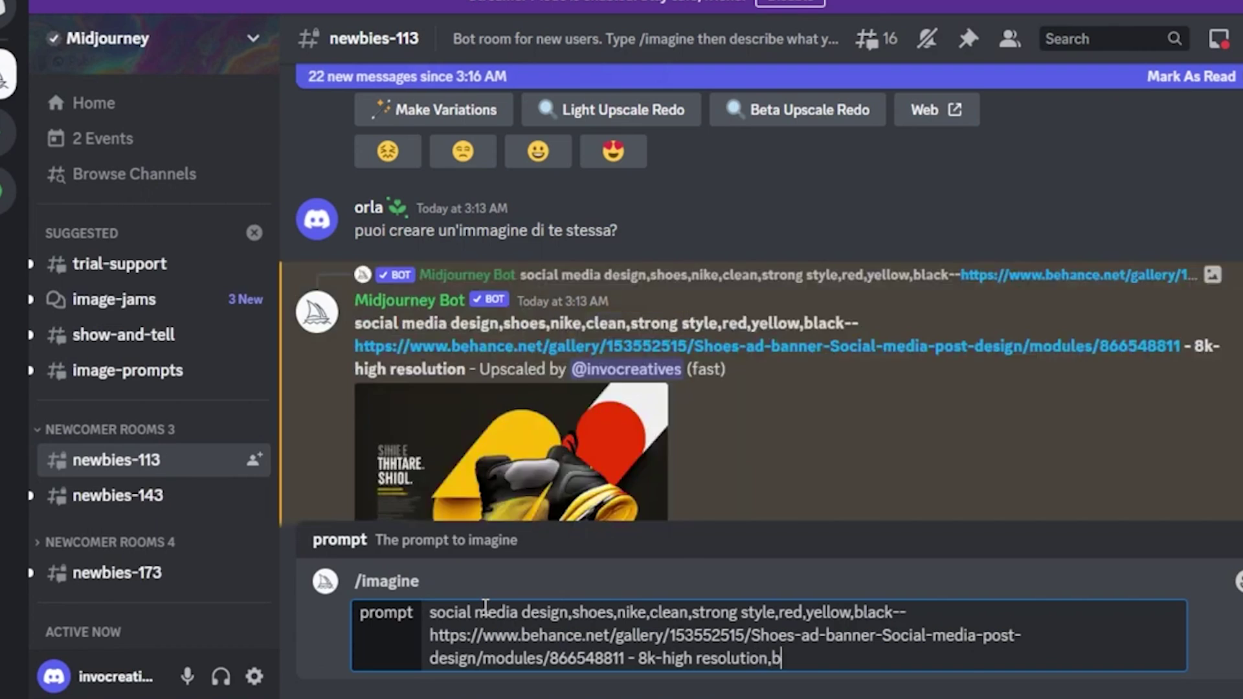
pyautogui.write('utton')
pyautogui.press('Return')
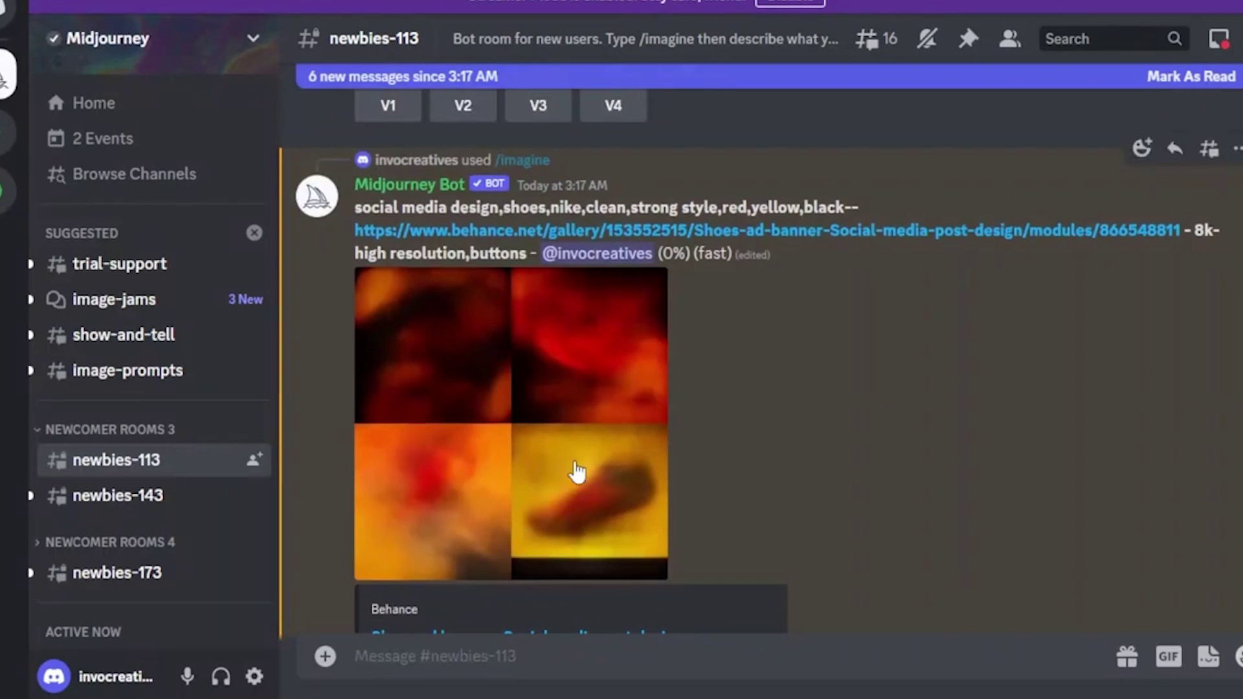
pyautogui.click(580, 355)
pyautogui.click(999, 445)
pyautogui.scroll(-5, 789, 448)
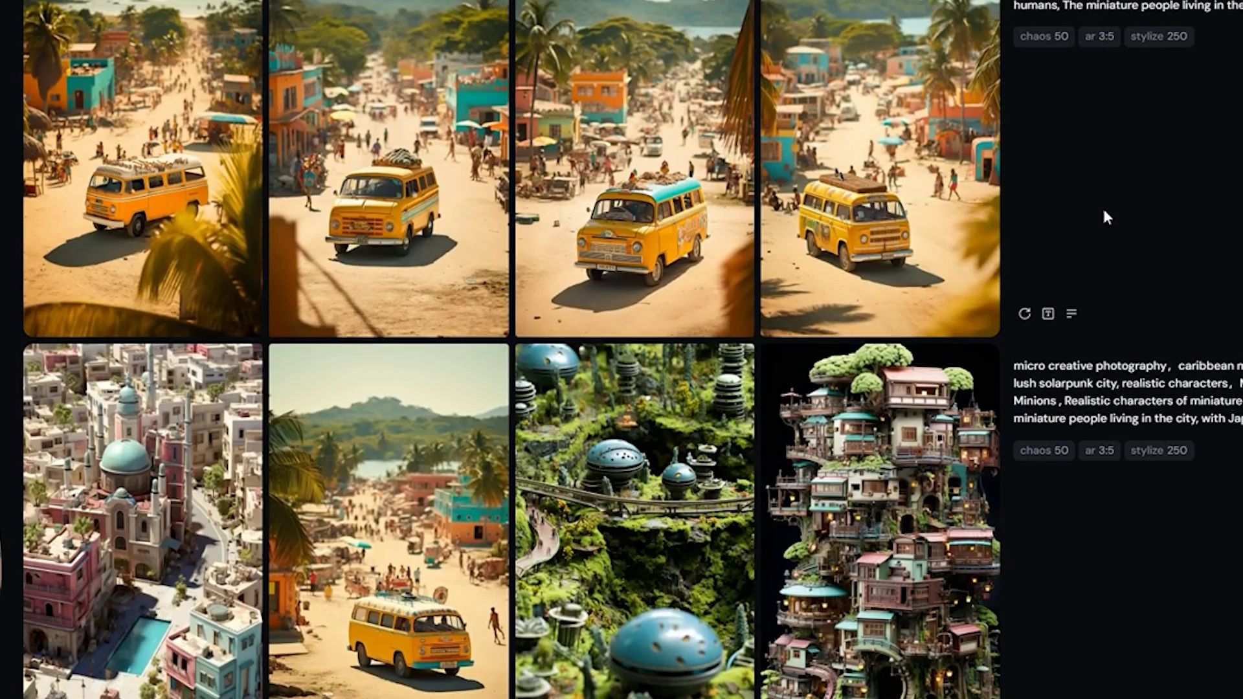
pyautogui.scroll(-5, 1104, 207)
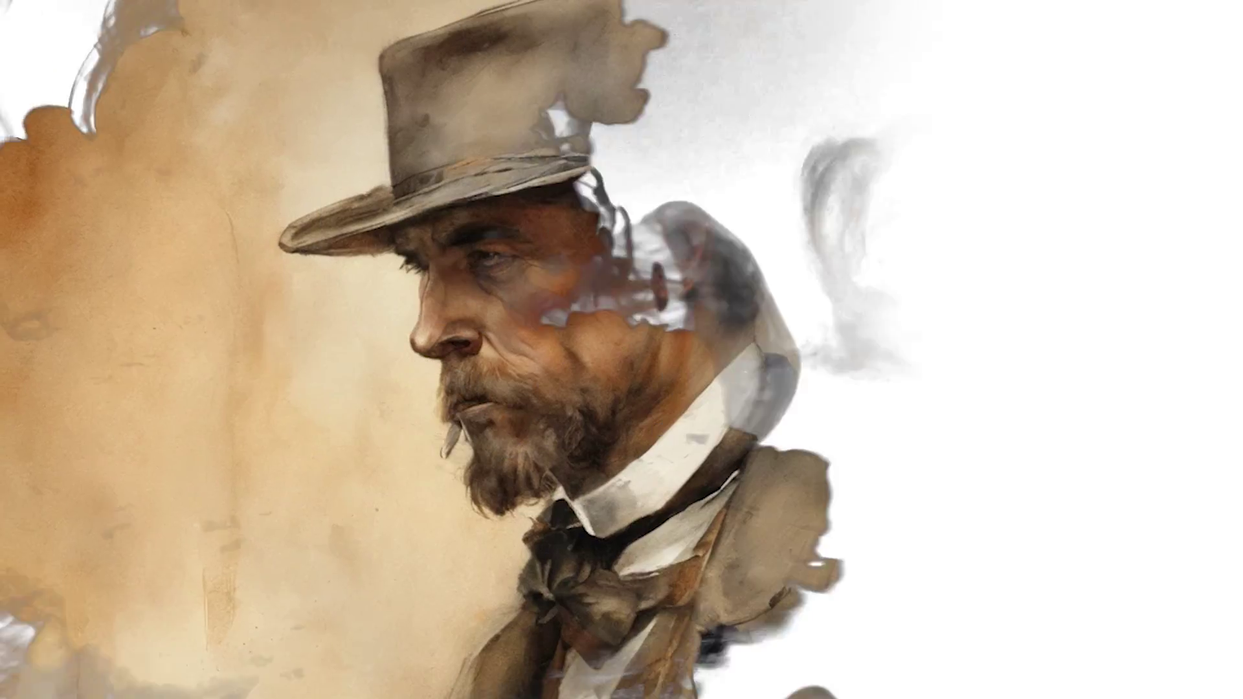